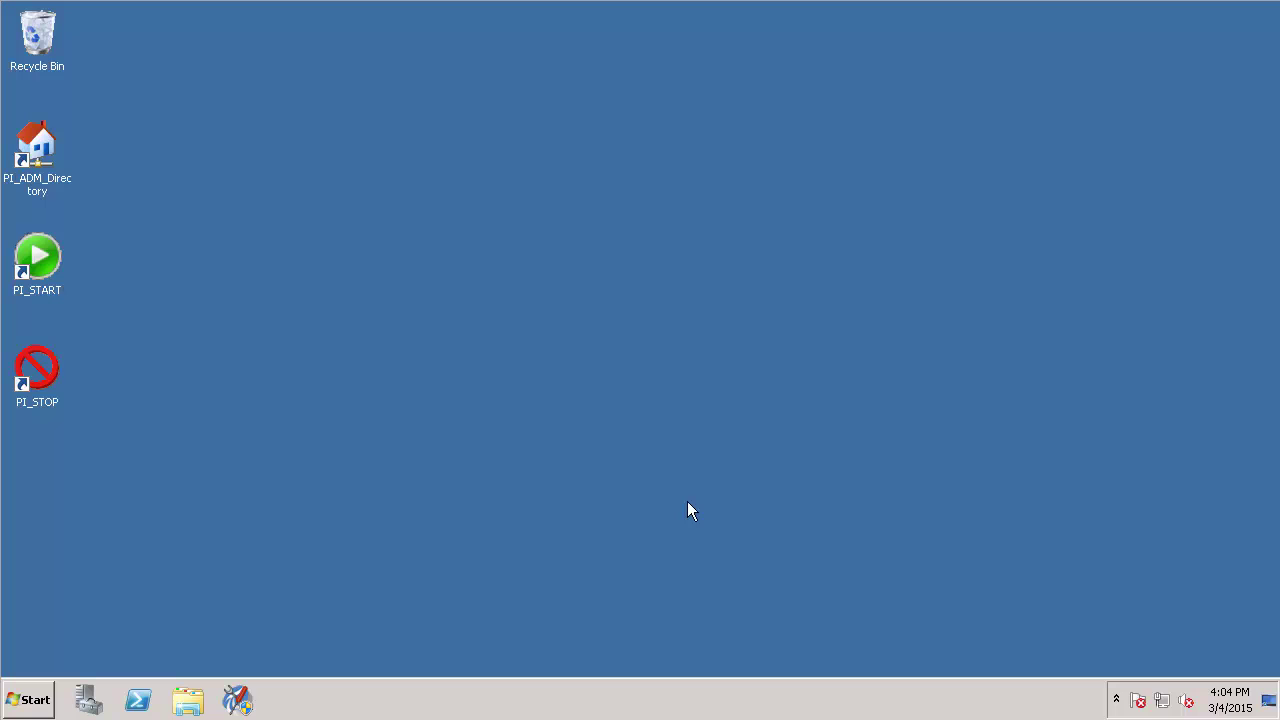
Step: Launch PI System Management Tools via Start > All Programs > PI System
click(28, 703)
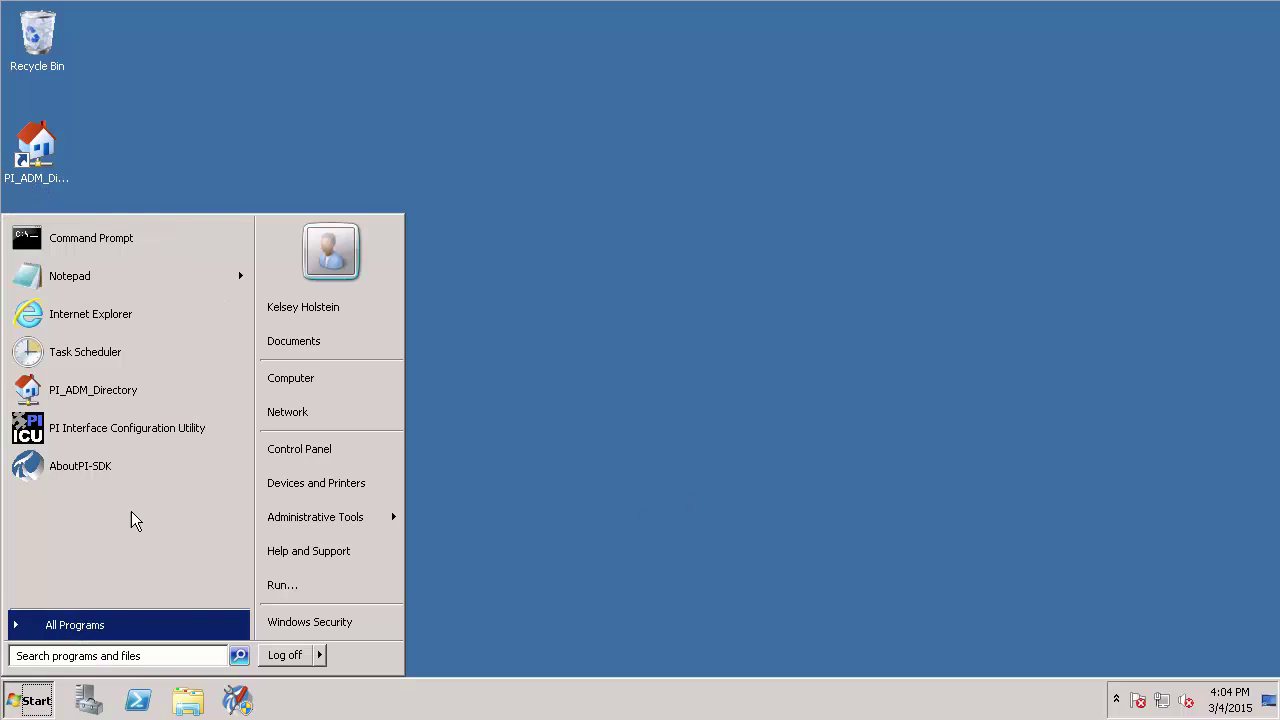
click(80, 624)
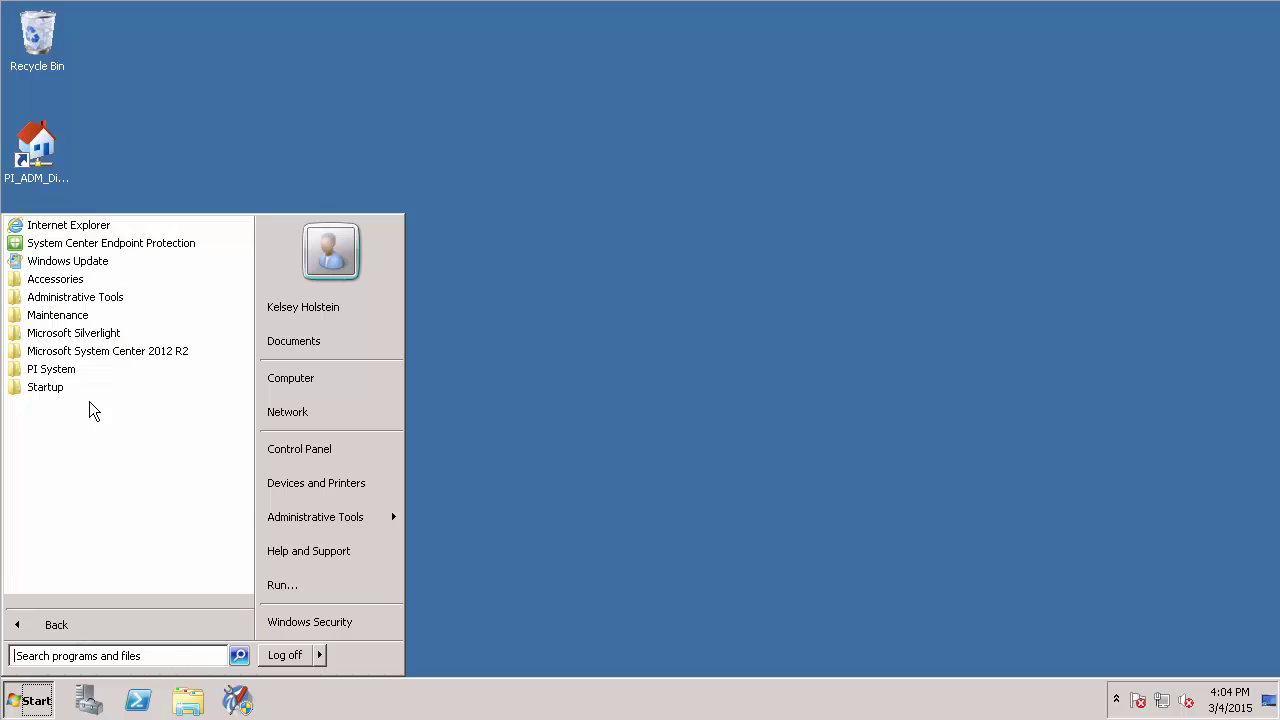
click(70, 372)
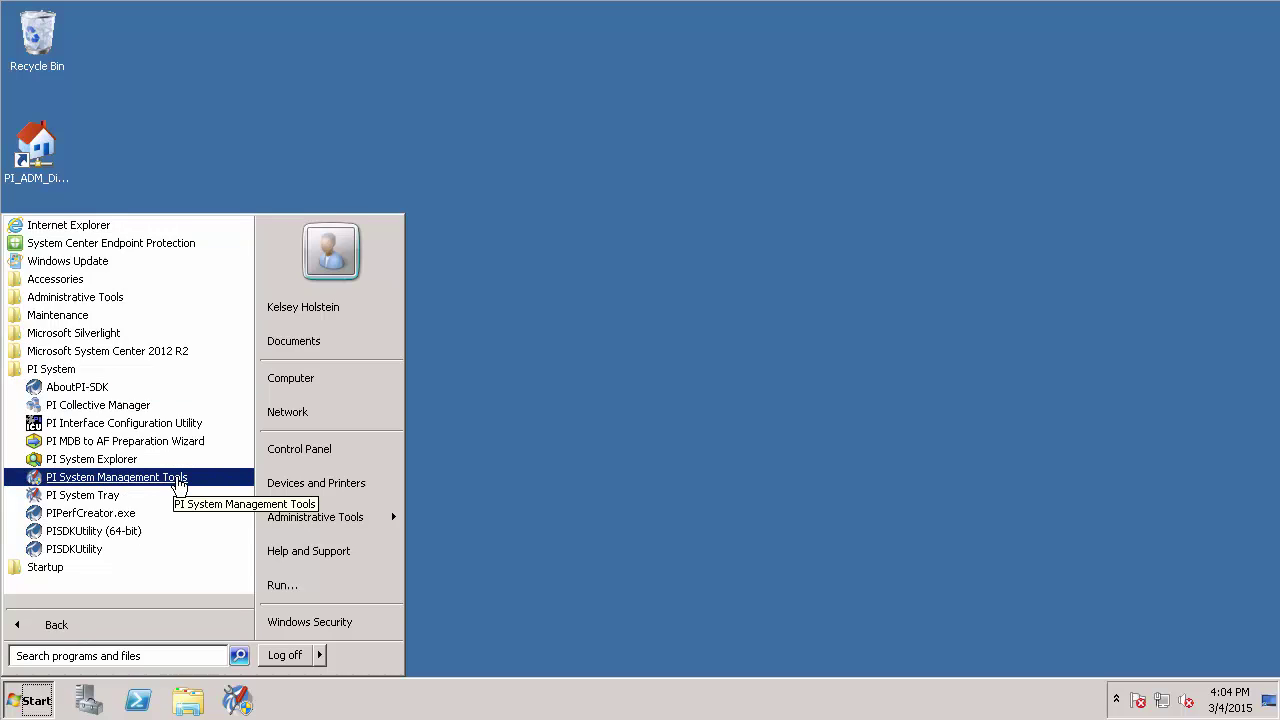
click(180, 480)
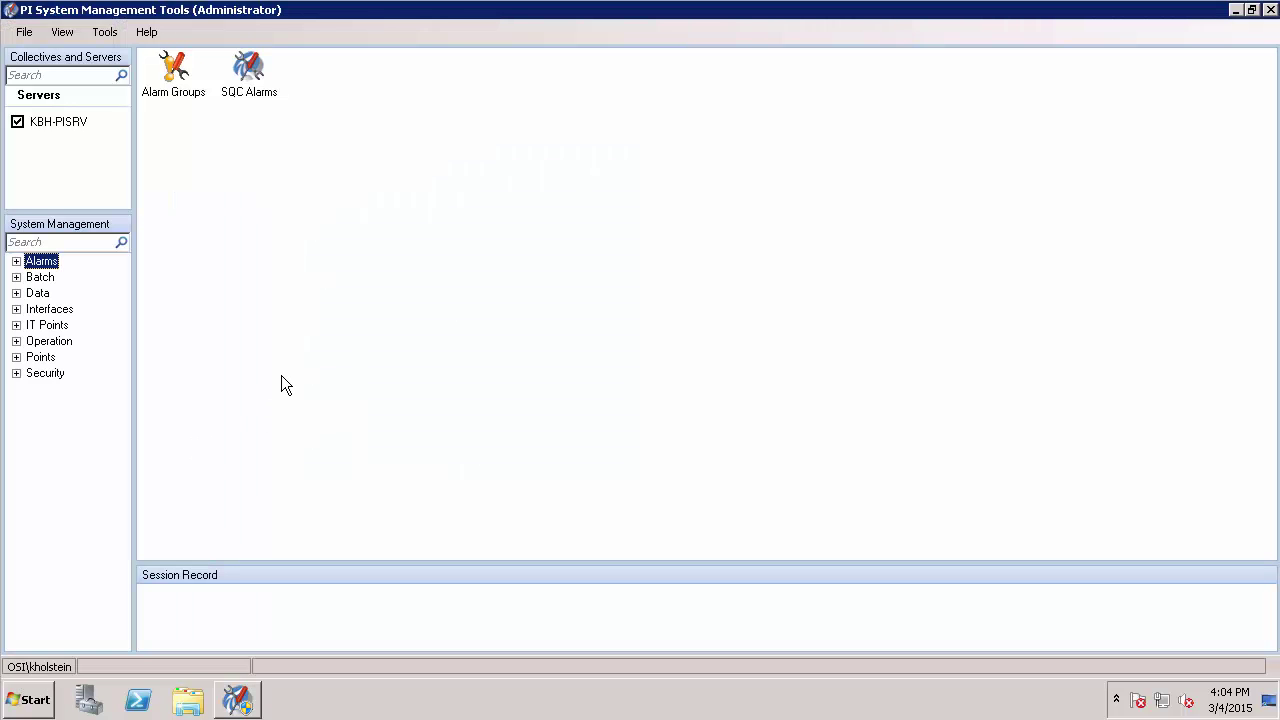
Step: Open Operation > Backups to show the KBH-PISRV server's backup history
click(16, 341)
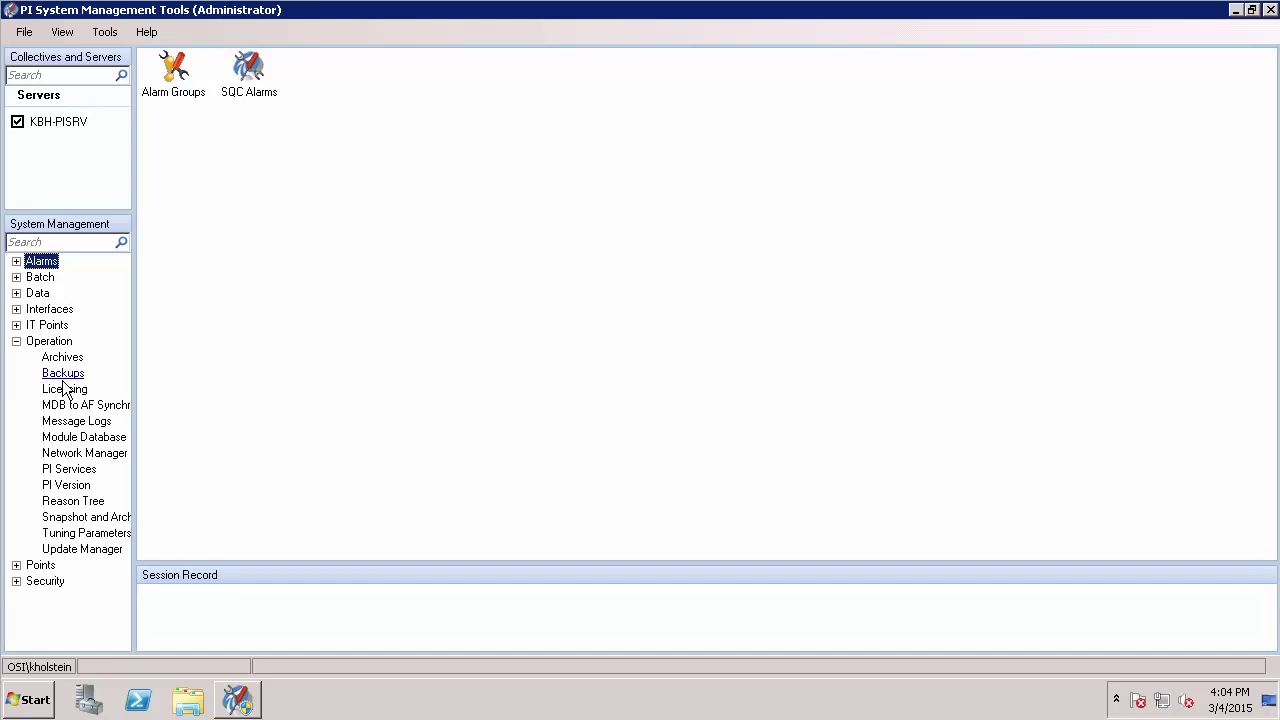
click(63, 376)
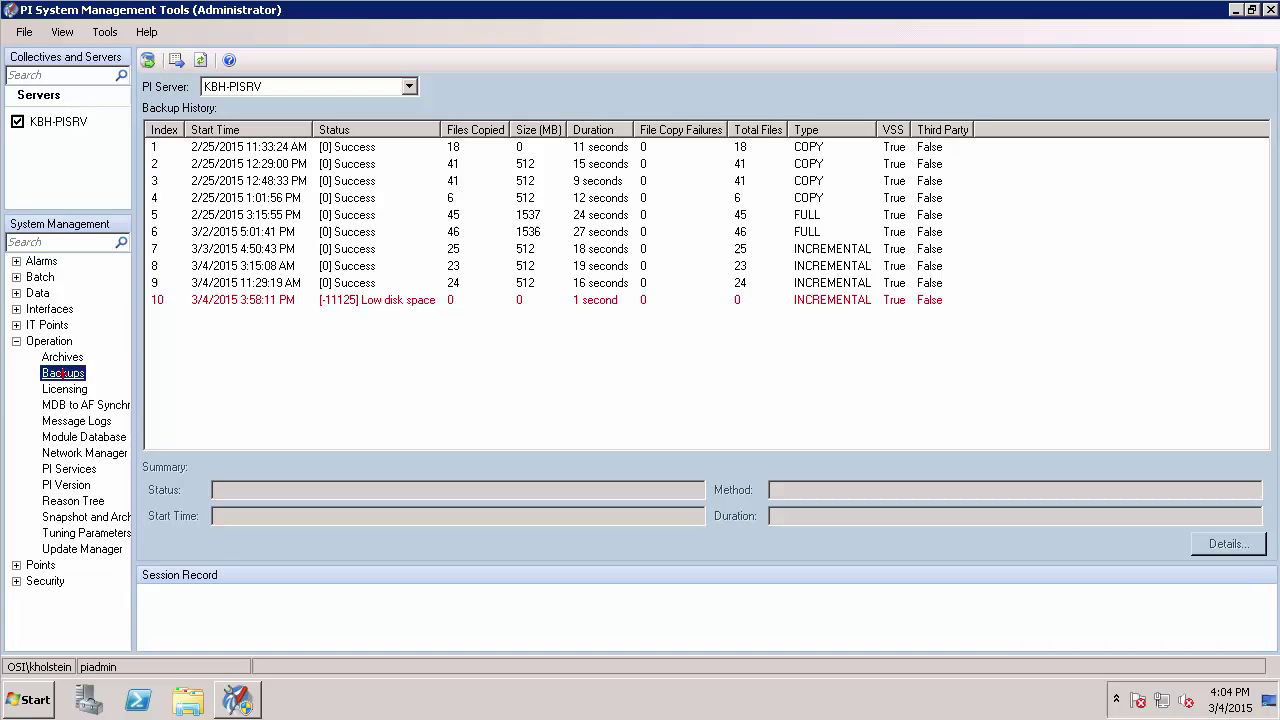
Step: Annotate the backup table's Status column and its COPY, FULL and INCREMENTAL backups
drag(133, 95, 1002, 320)
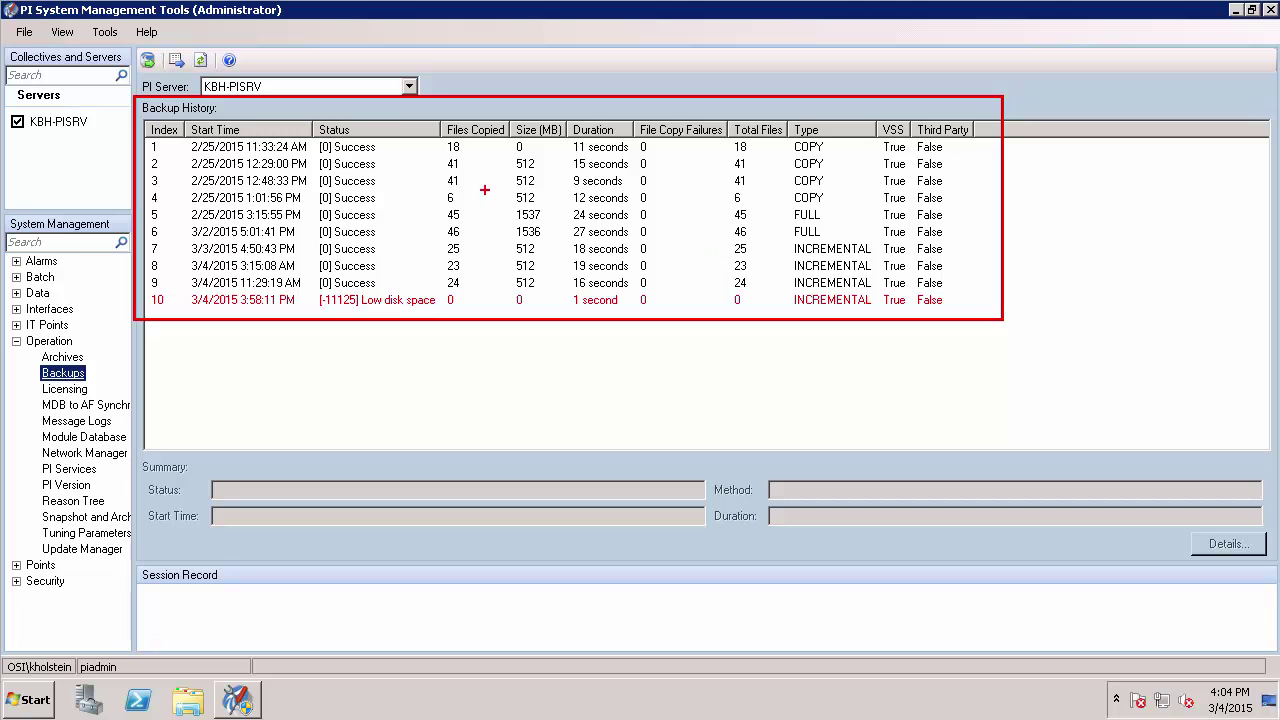
drag(392, 132, 486, 57)
drag(785, 124, 846, 206)
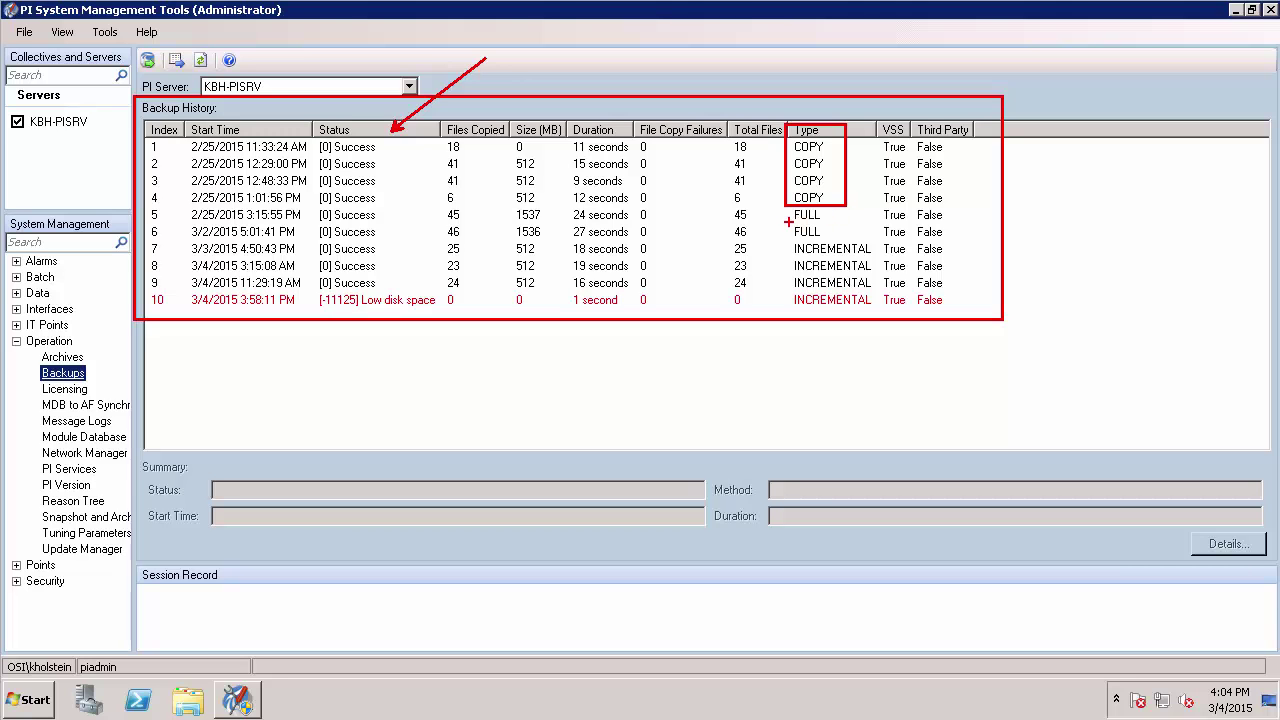
drag(789, 222, 712, 224)
drag(789, 237, 876, 290)
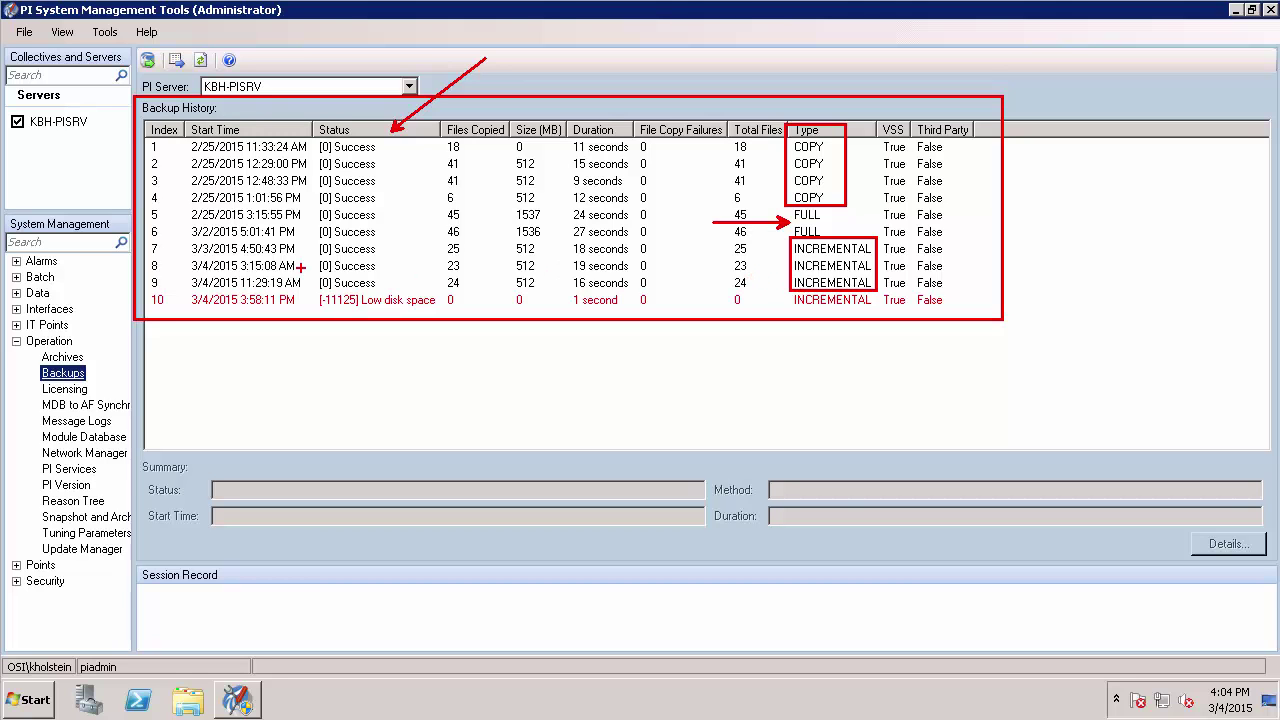
Step: Mark row 10's low disk space failure, then show the summary of full backup 6
drag(300, 266, 424, 237)
drag(312, 290, 441, 311)
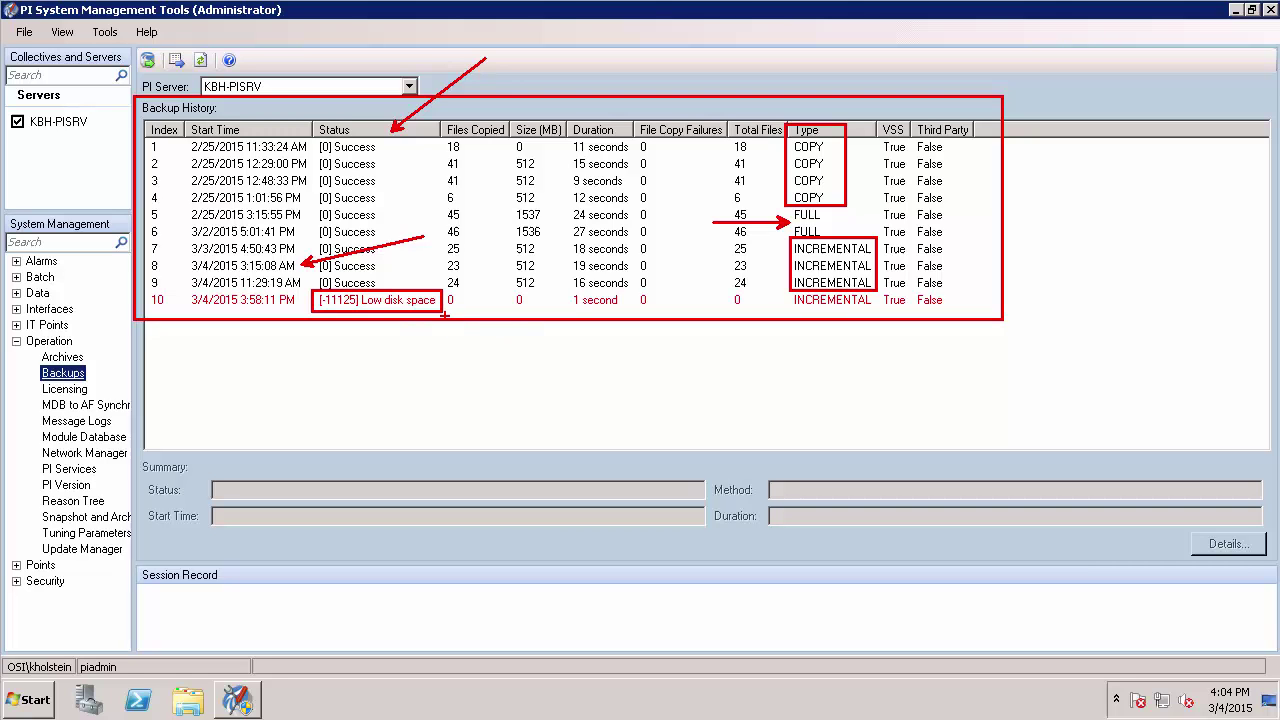
key(Escape)
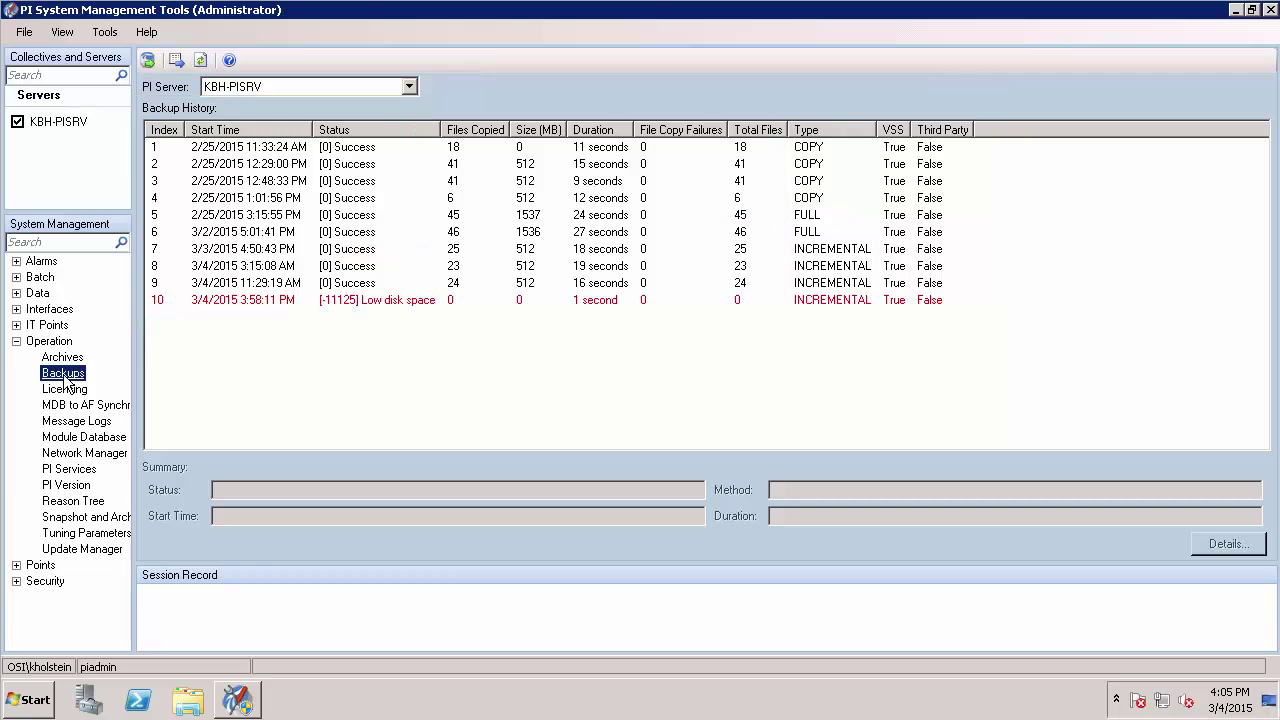
click(347, 233)
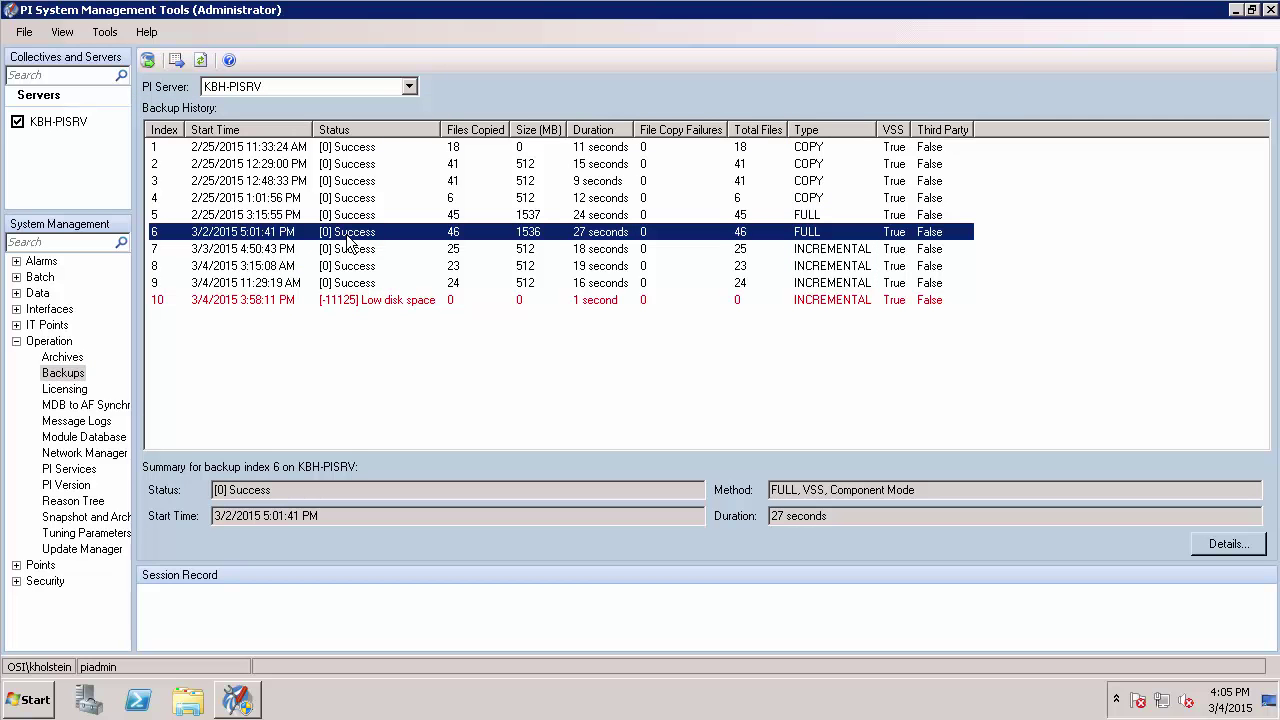
double_click(348, 238)
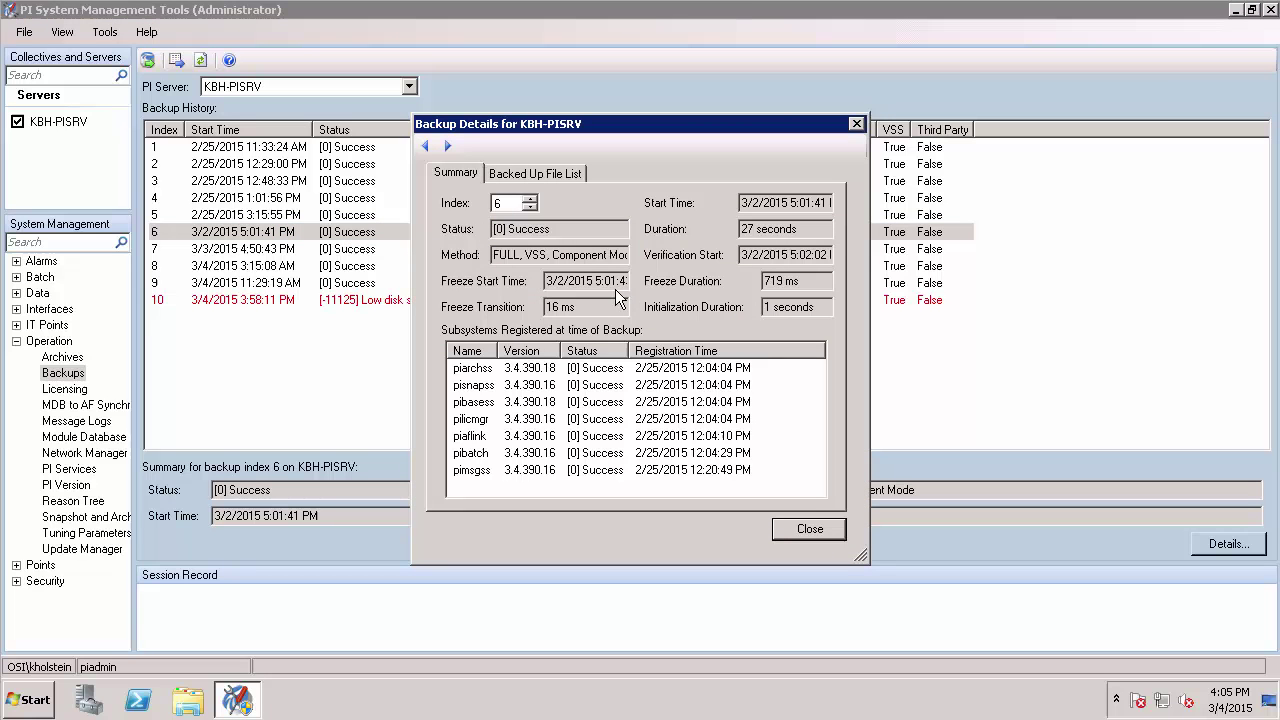
click(562, 175)
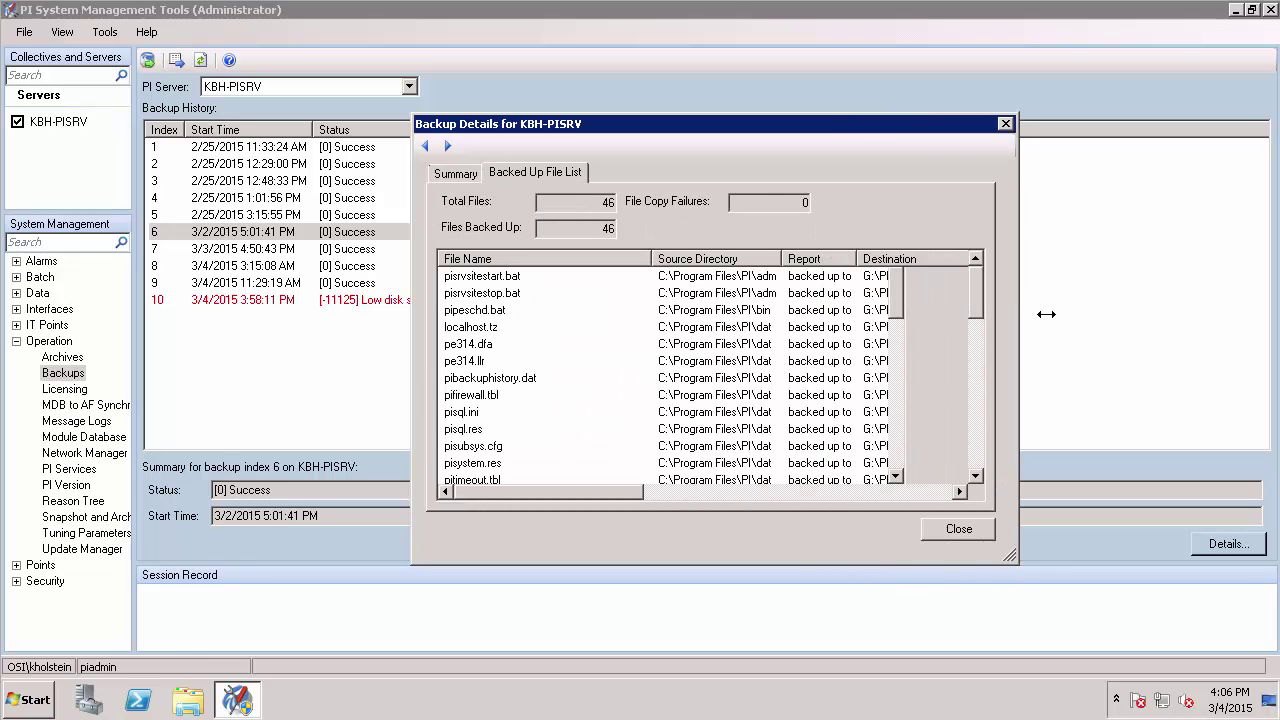
drag(868, 320, 1047, 318)
drag(649, 260, 580, 260)
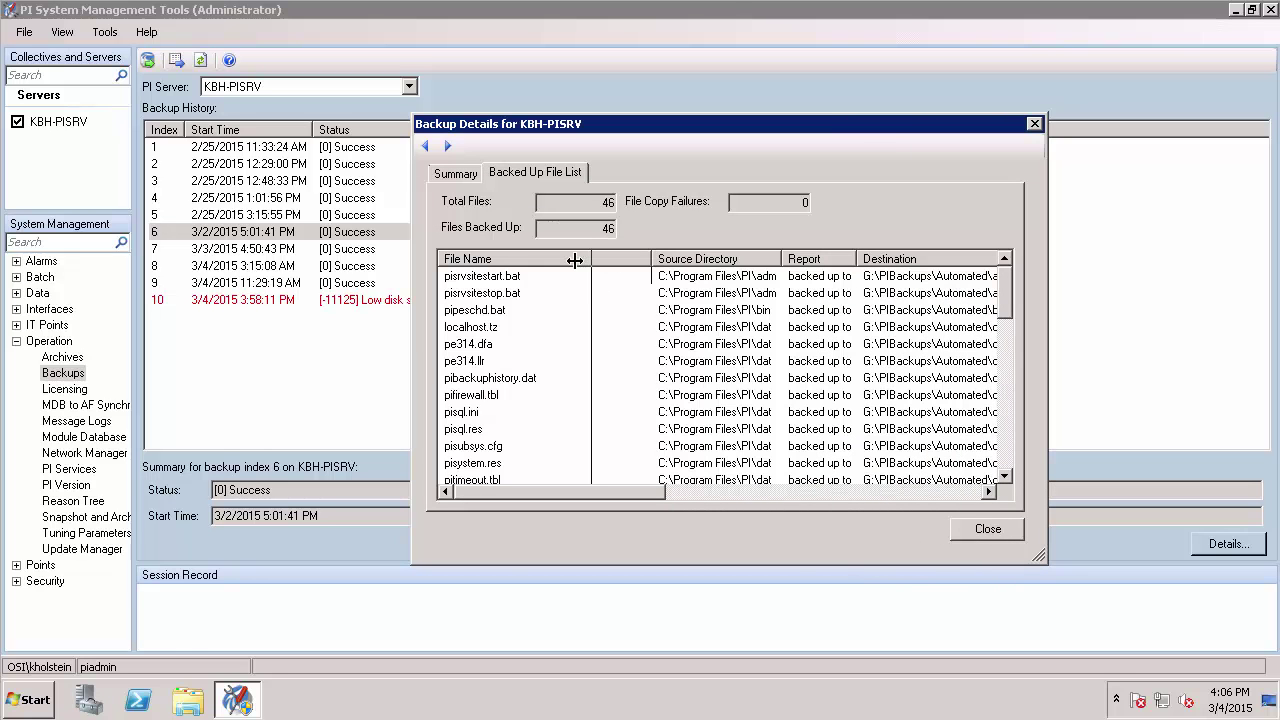
click(975, 527)
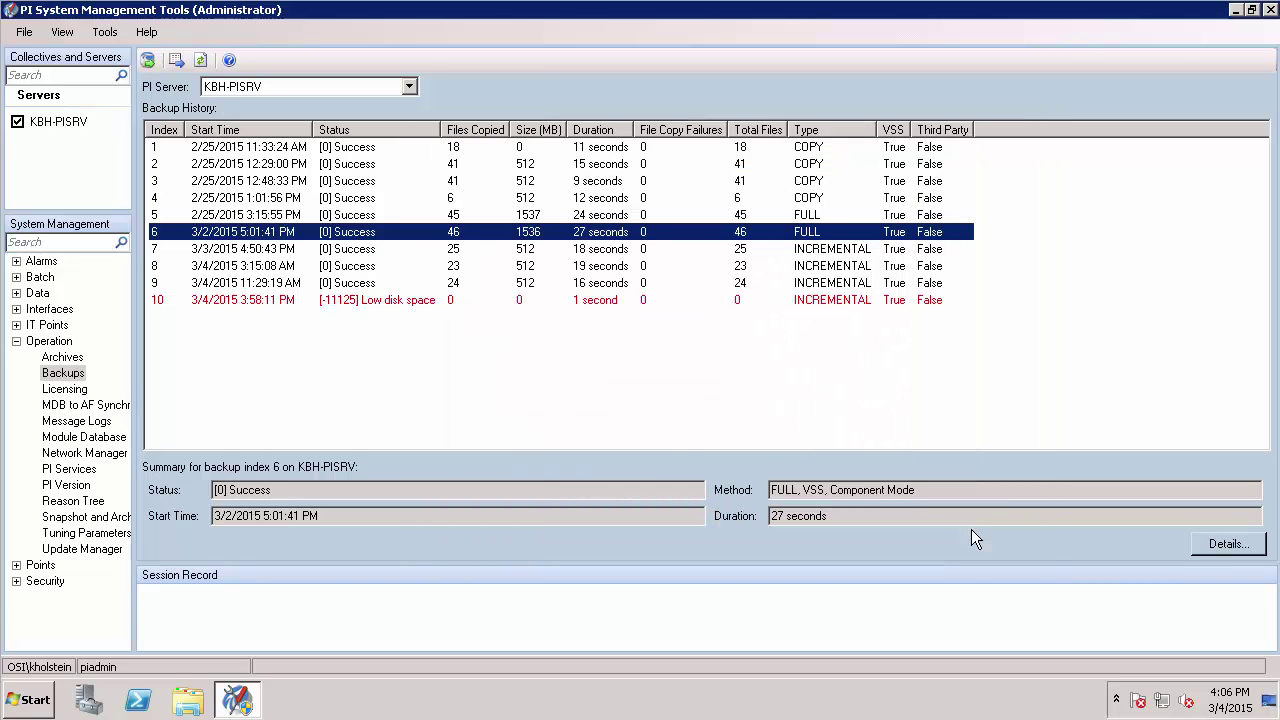
Step: List the archives and compare the primary archive's 4:03 PM modified and 11:29 AM backup times
click(61, 360)
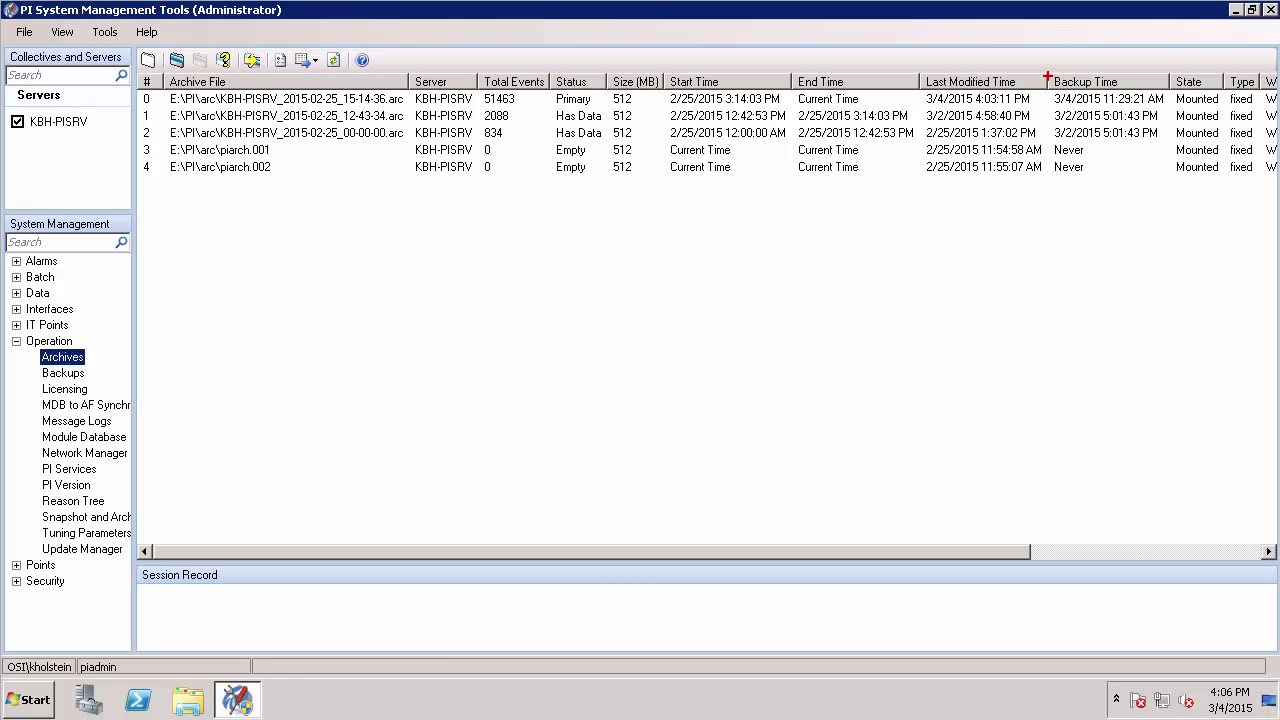
drag(1047, 74, 1170, 142)
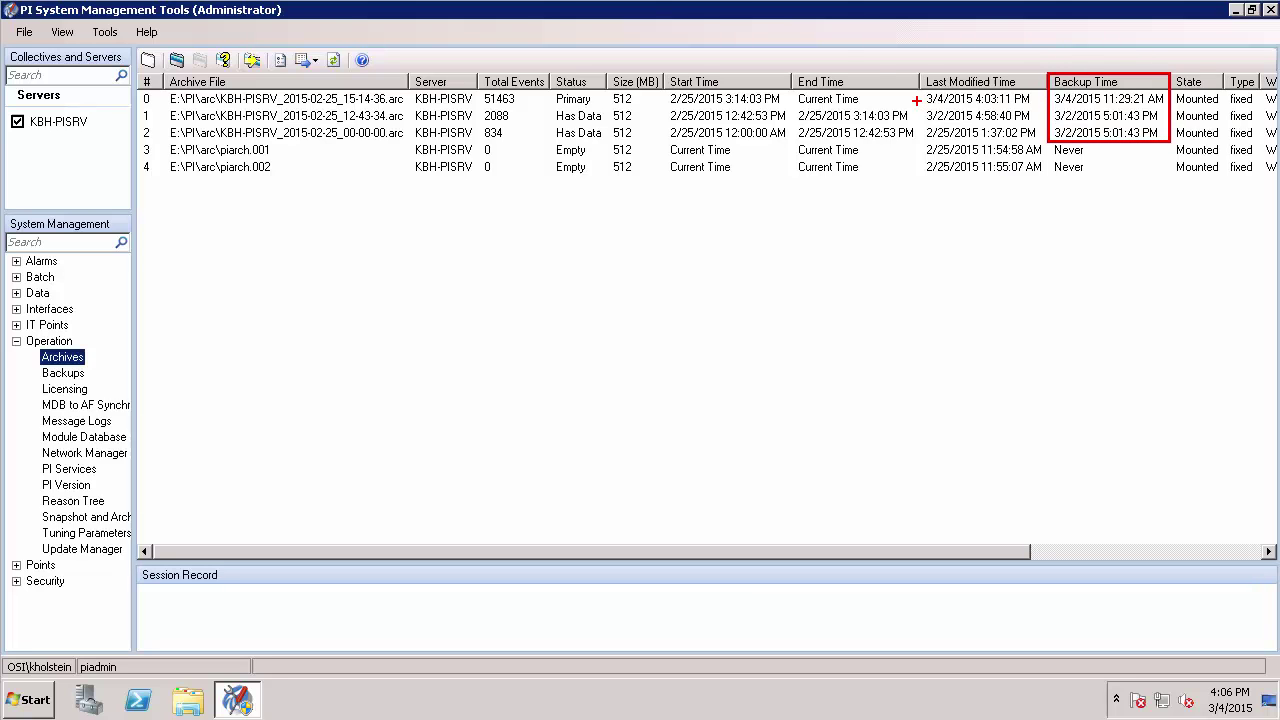
drag(917, 100, 845, 55)
drag(1044, 98, 989, 41)
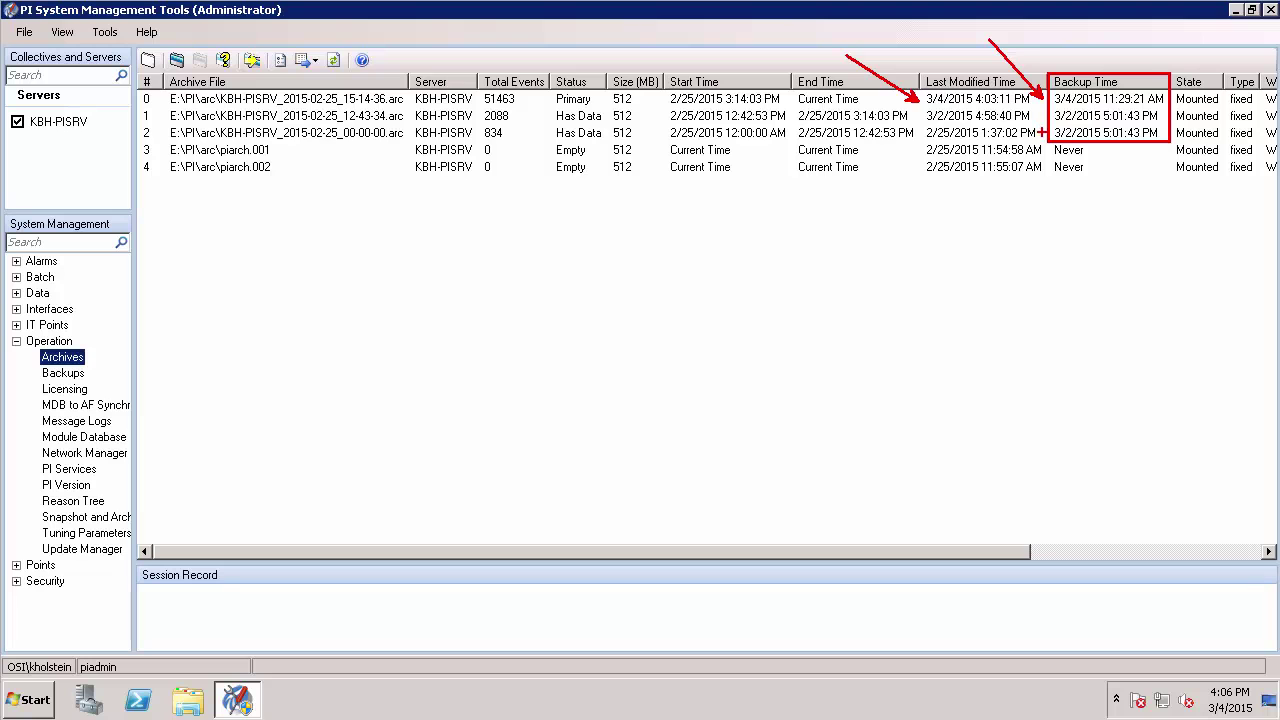
key(Escape)
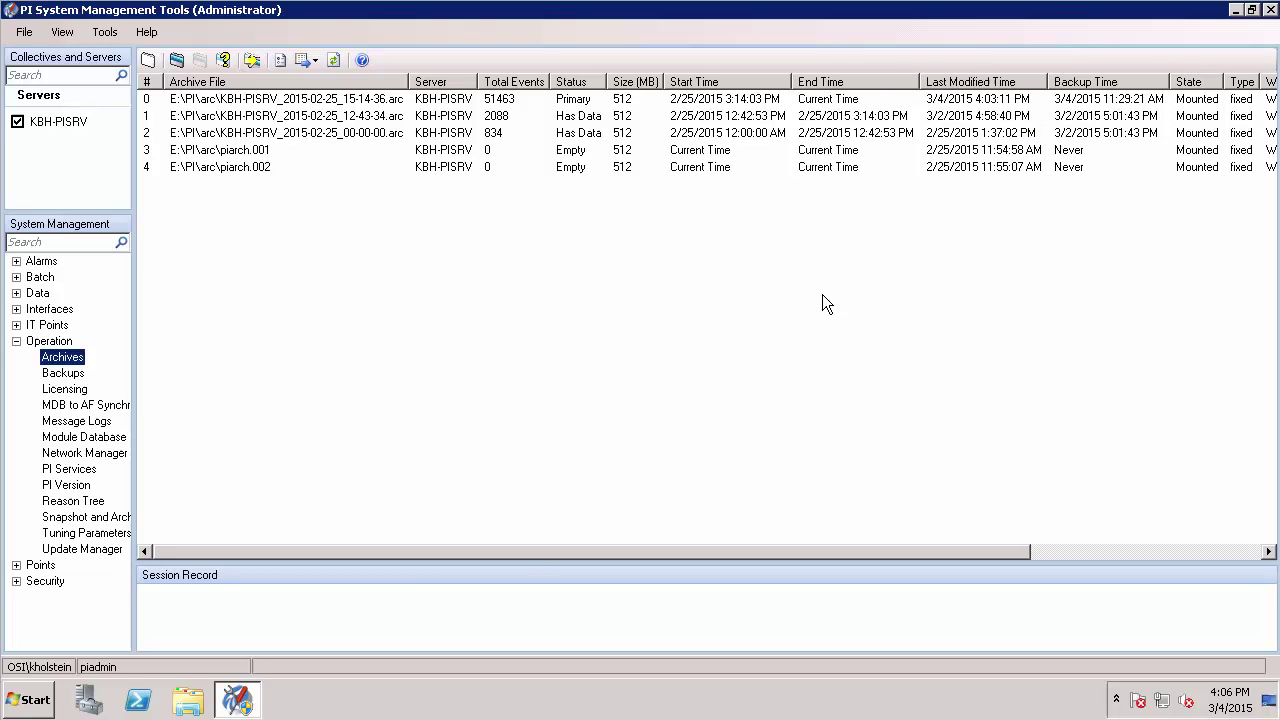
Step: Browse in Explorer to PIBackups (G:) > PIBackups > Automated to list the pibackup logs
click(238, 700)
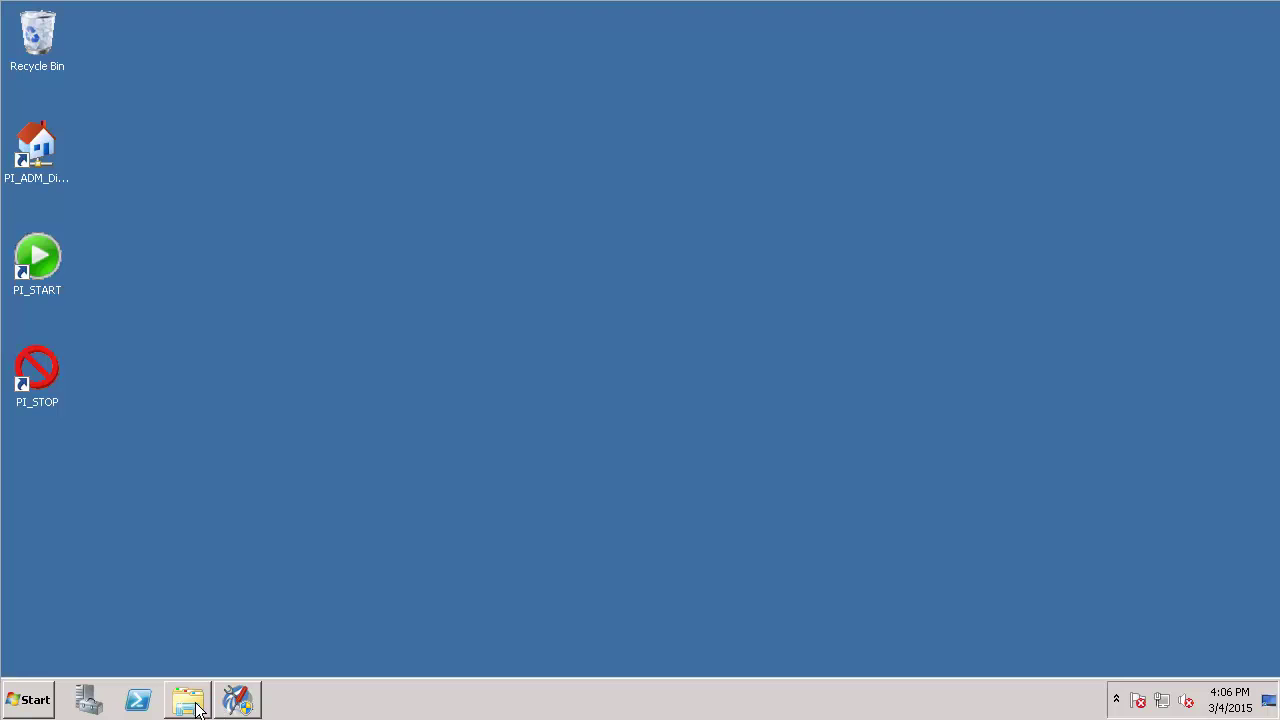
click(190, 700)
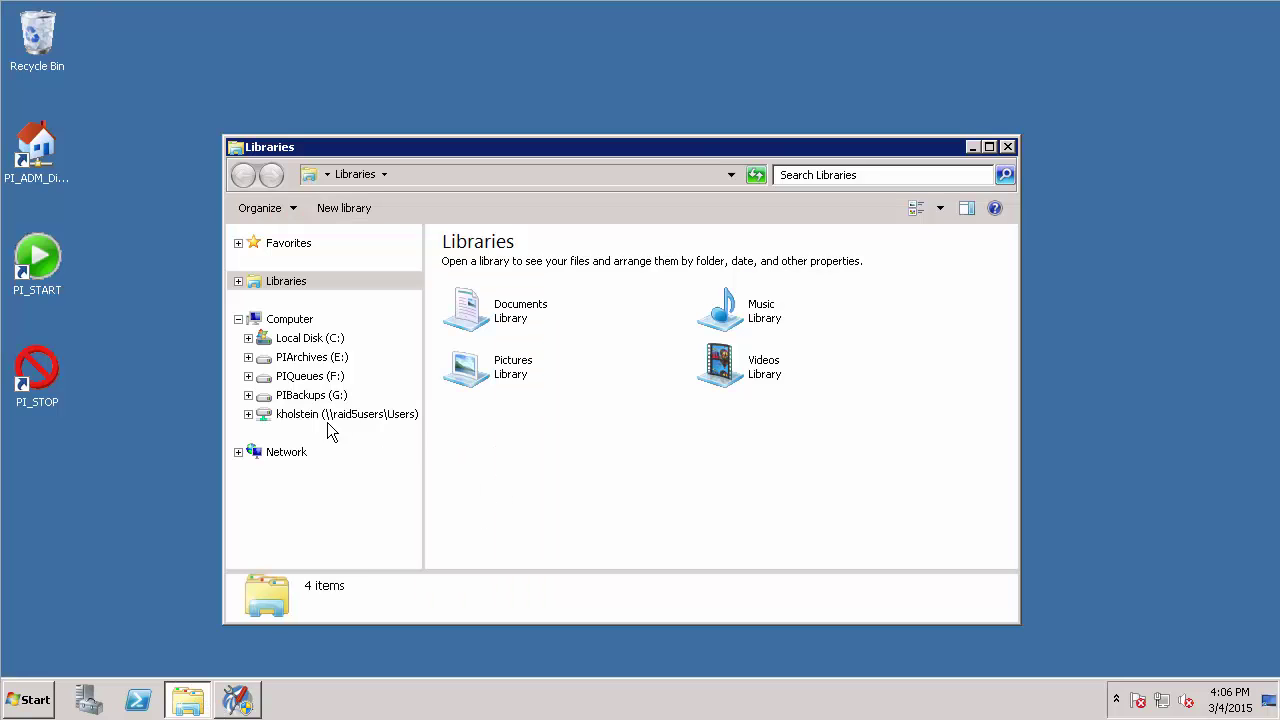
mouse_move(346, 414)
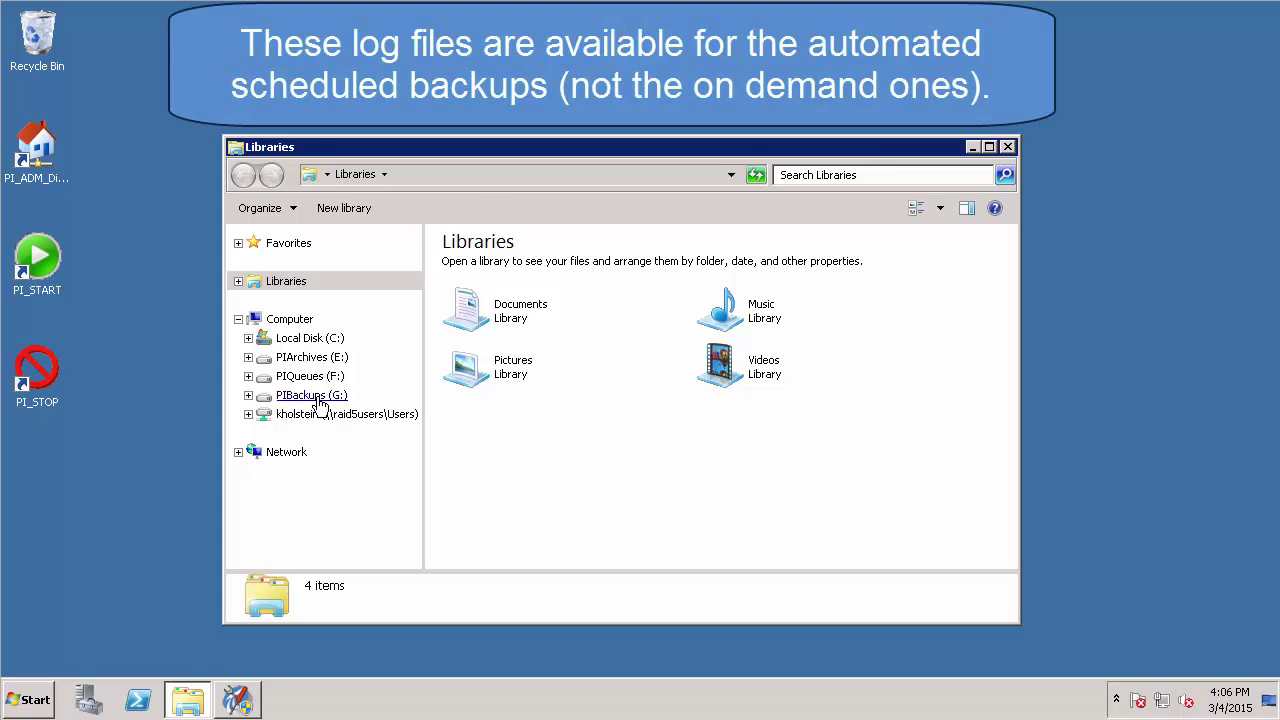
click(318, 397)
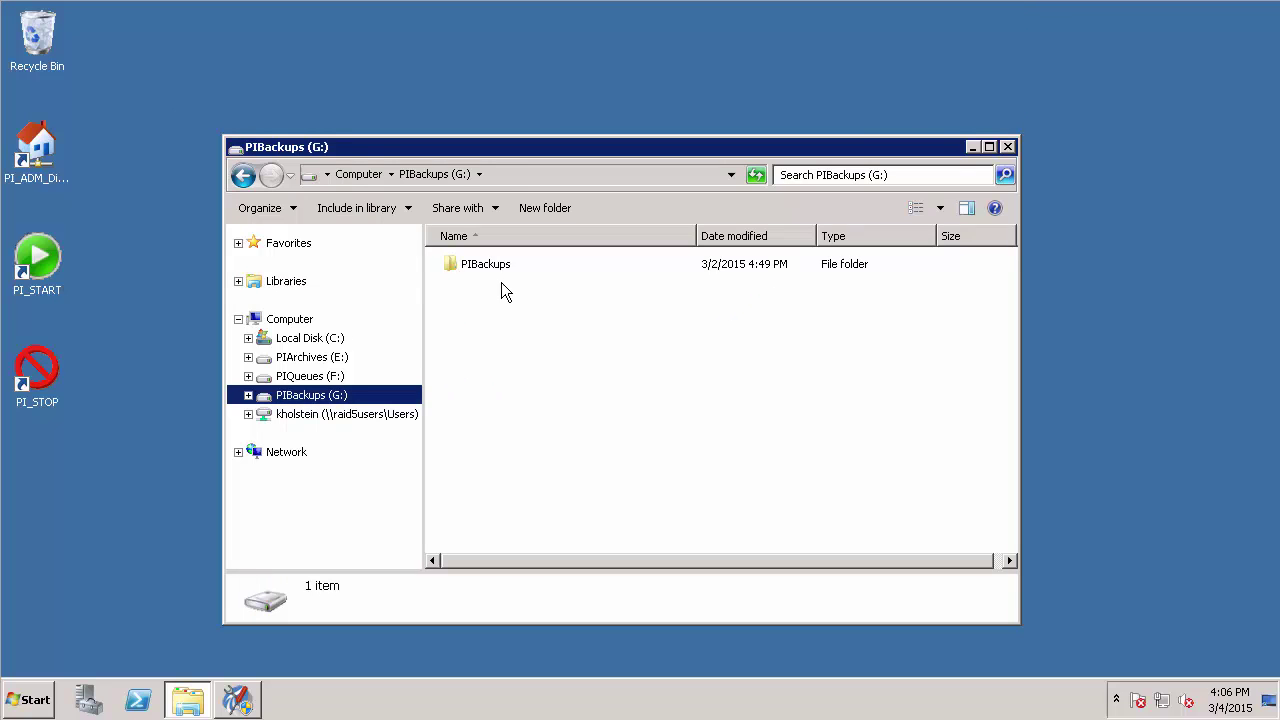
double_click(497, 272)
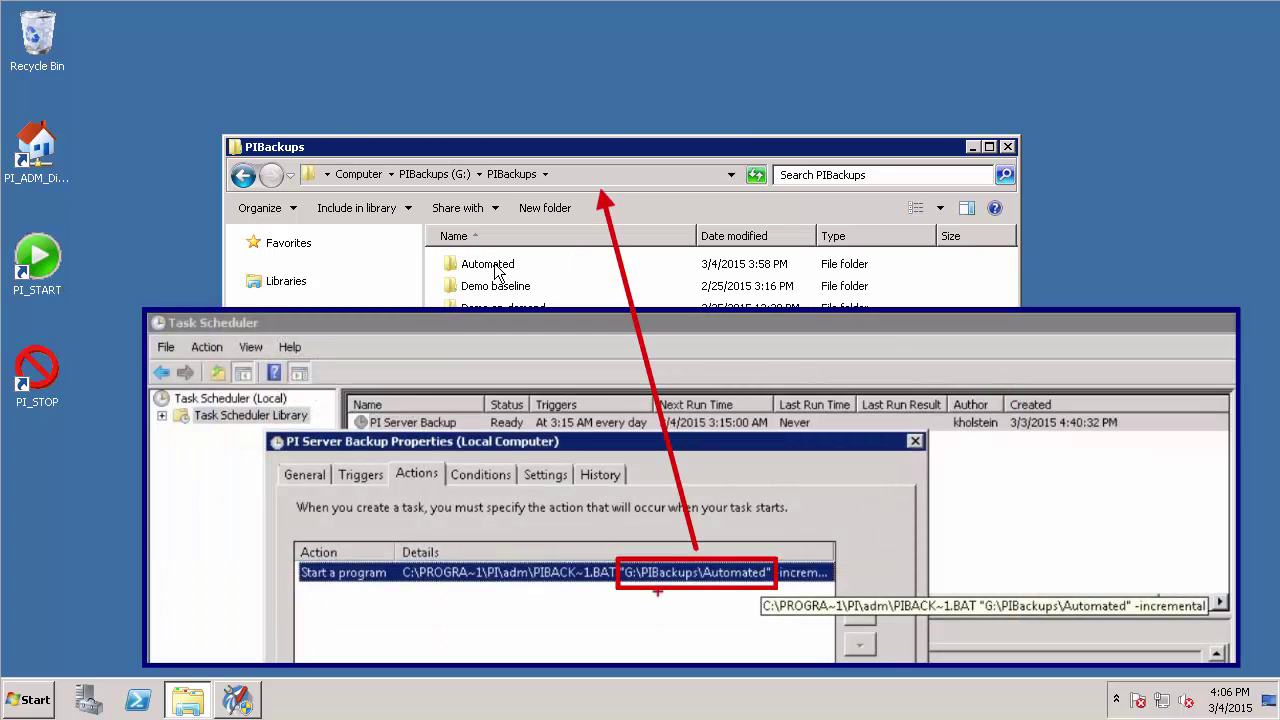
click(497, 272)
double_click(497, 272)
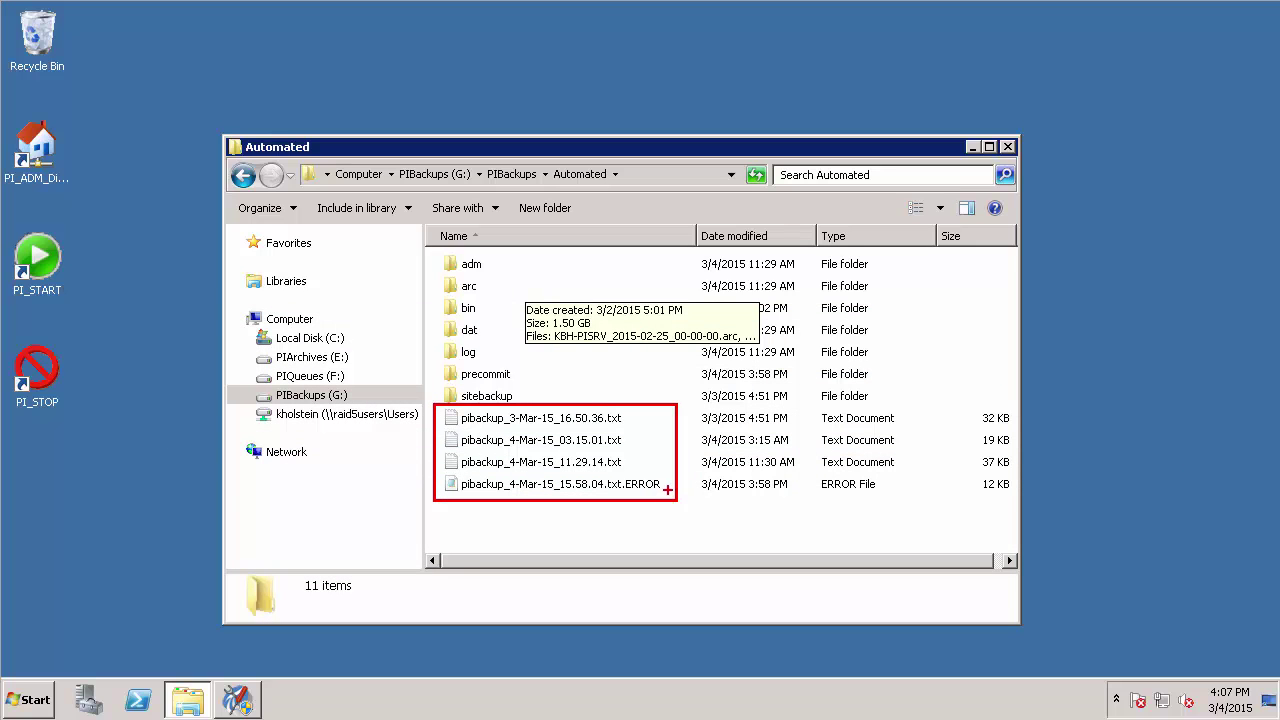
drag(667, 489, 737, 535)
Step: Open pibackup_4-Mar-15_11.29.14.txt maximized and scroll to its 11:30 successful completion
key(Escape)
double_click(553, 462)
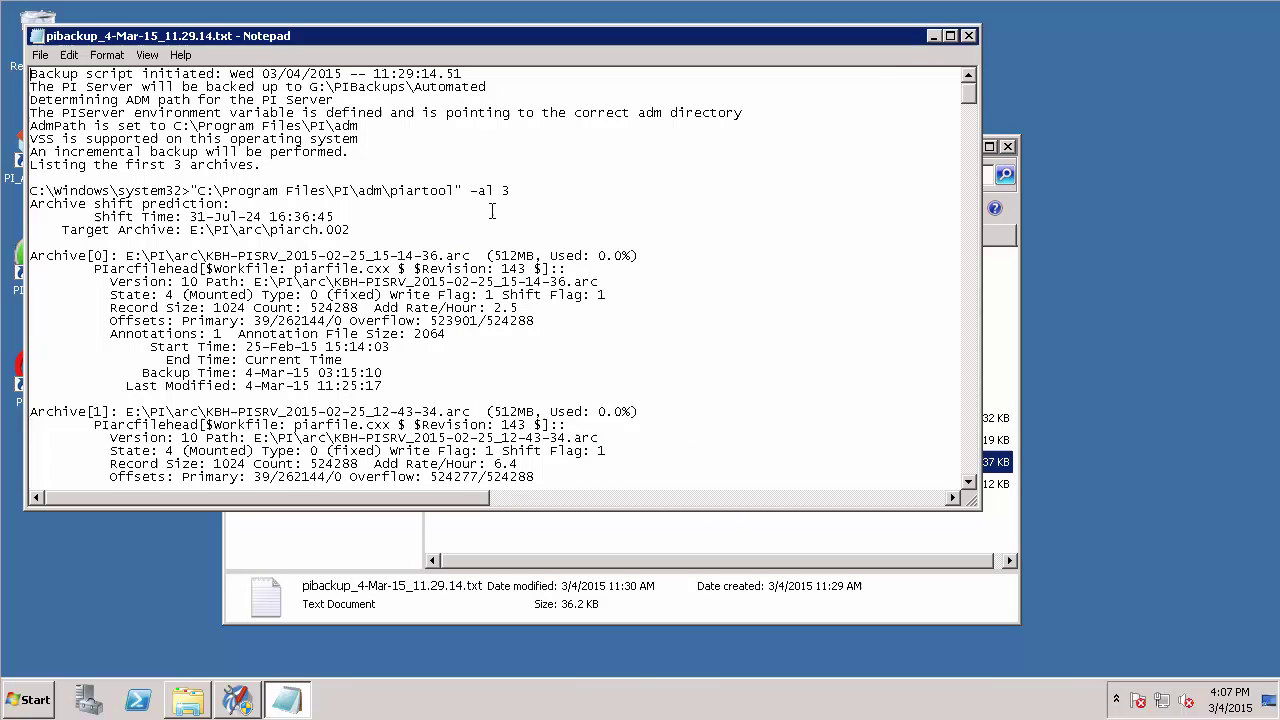
double_click(445, 35)
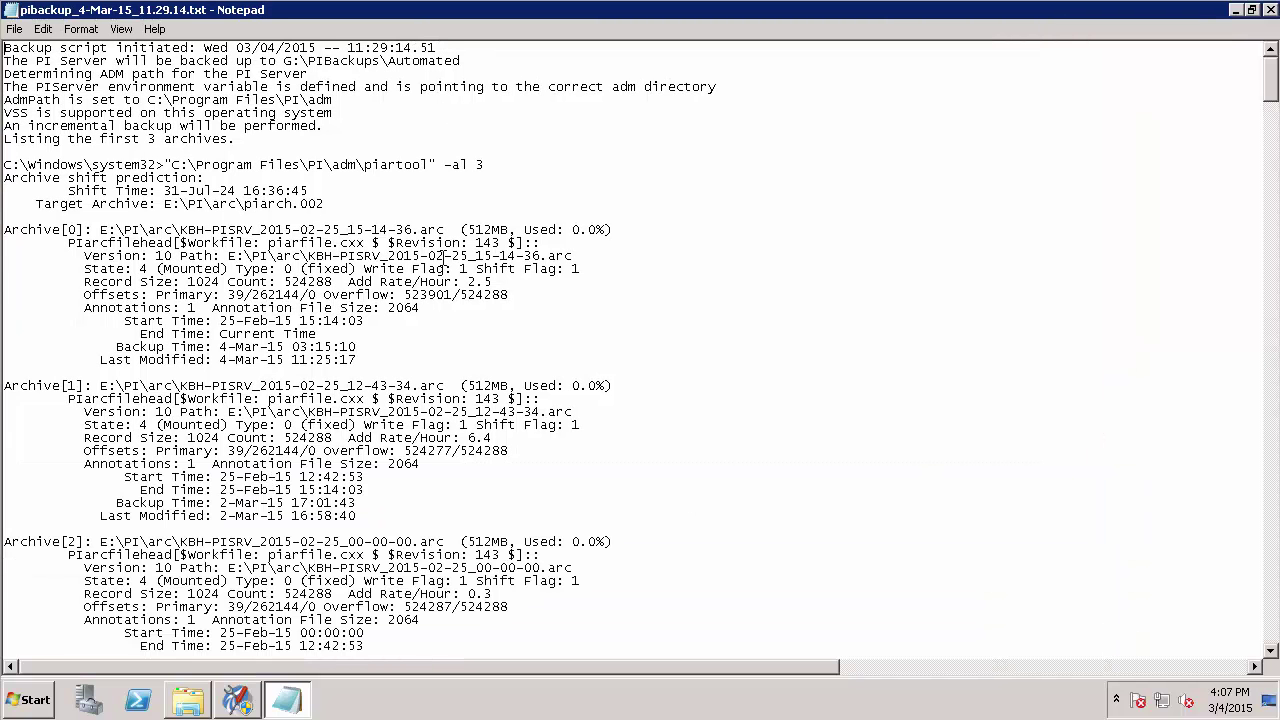
scroll(458, 285, down, 6)
scroll(458, 285, down, 4)
scroll(458, 285, down, 9)
scroll(458, 285, down, 1)
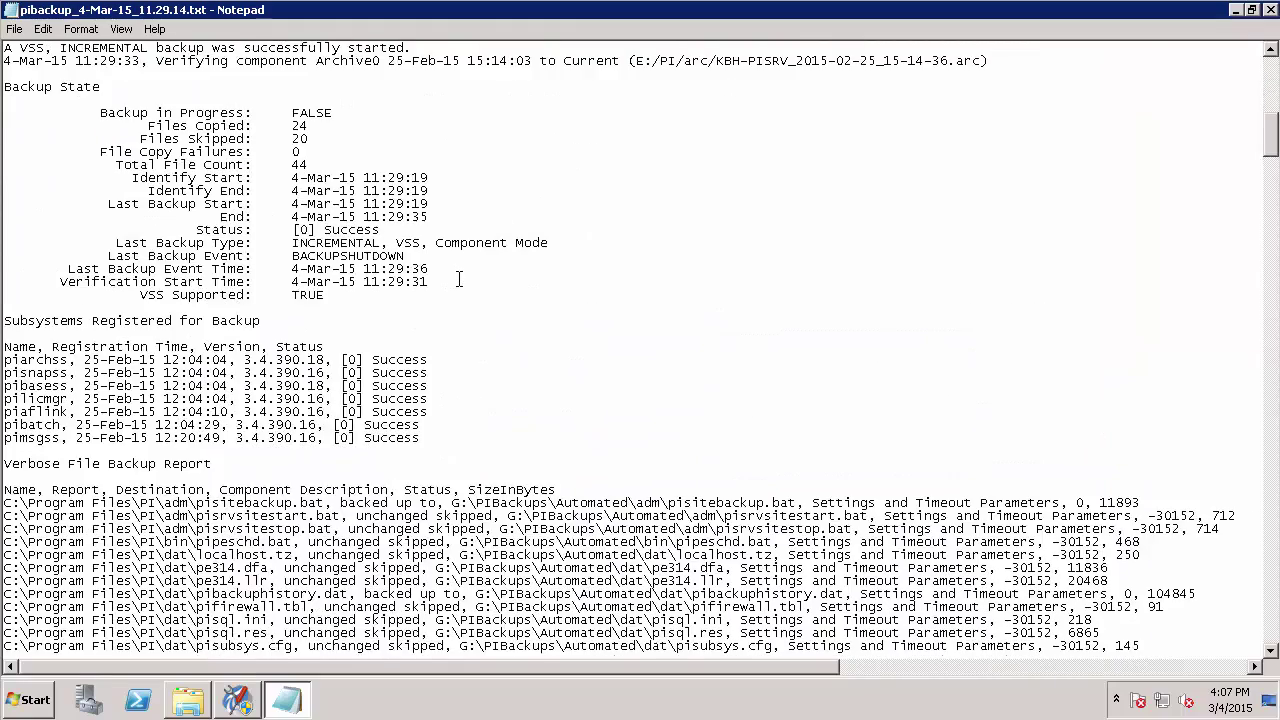
scroll(460, 278, down, 11)
scroll(460, 278, down, 8)
scroll(460, 278, down, 5)
scroll(459, 278, down, 3)
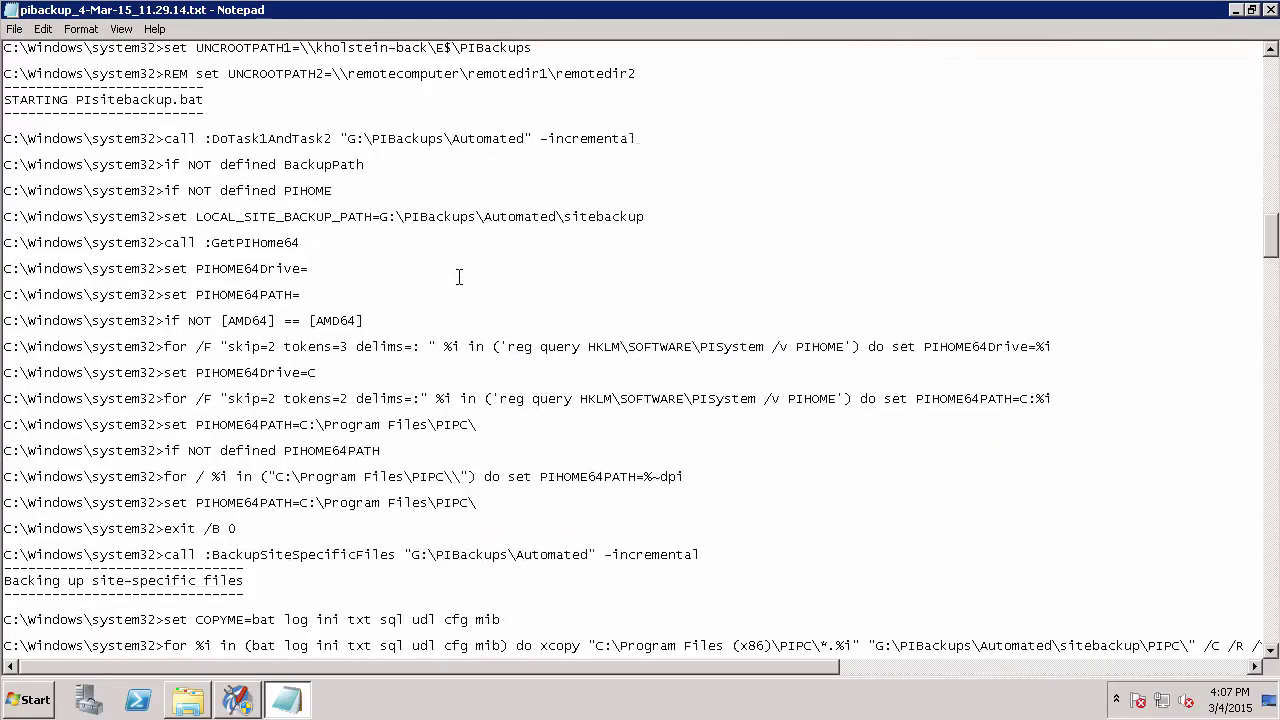
scroll(458, 278, down, 3)
scroll(458, 278, down, 8)
scroll(458, 278, down, 6)
scroll(458, 278, down, 5)
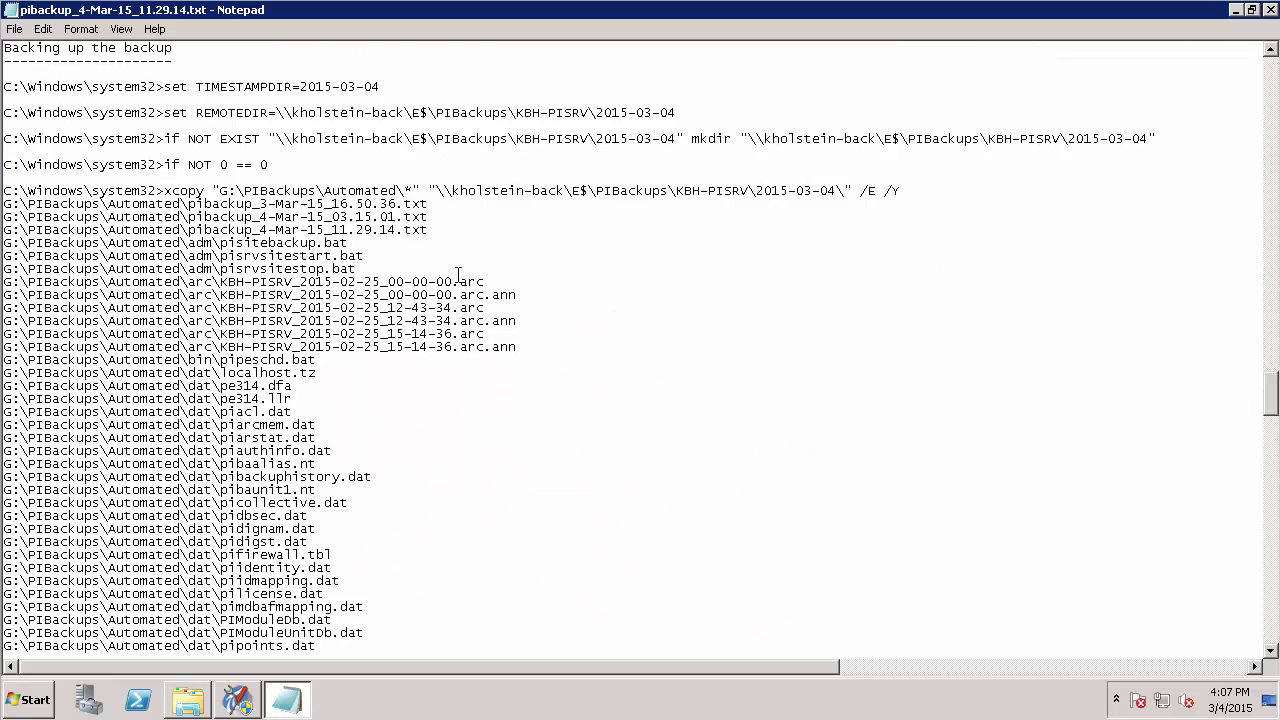
scroll(458, 277, down, 4)
scroll(458, 277, down, 8)
scroll(458, 277, down, 6)
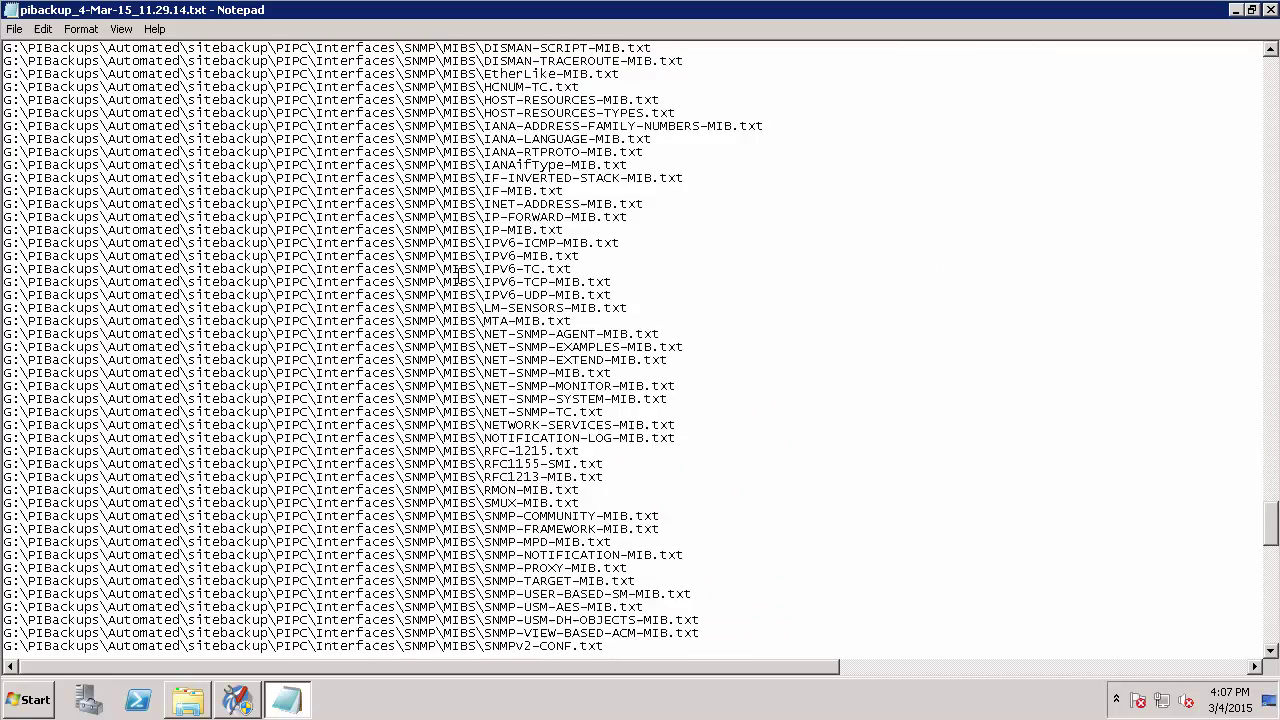
scroll(457, 275, down, 8)
scroll(457, 275, down, 15)
scroll(457, 275, down, 15)
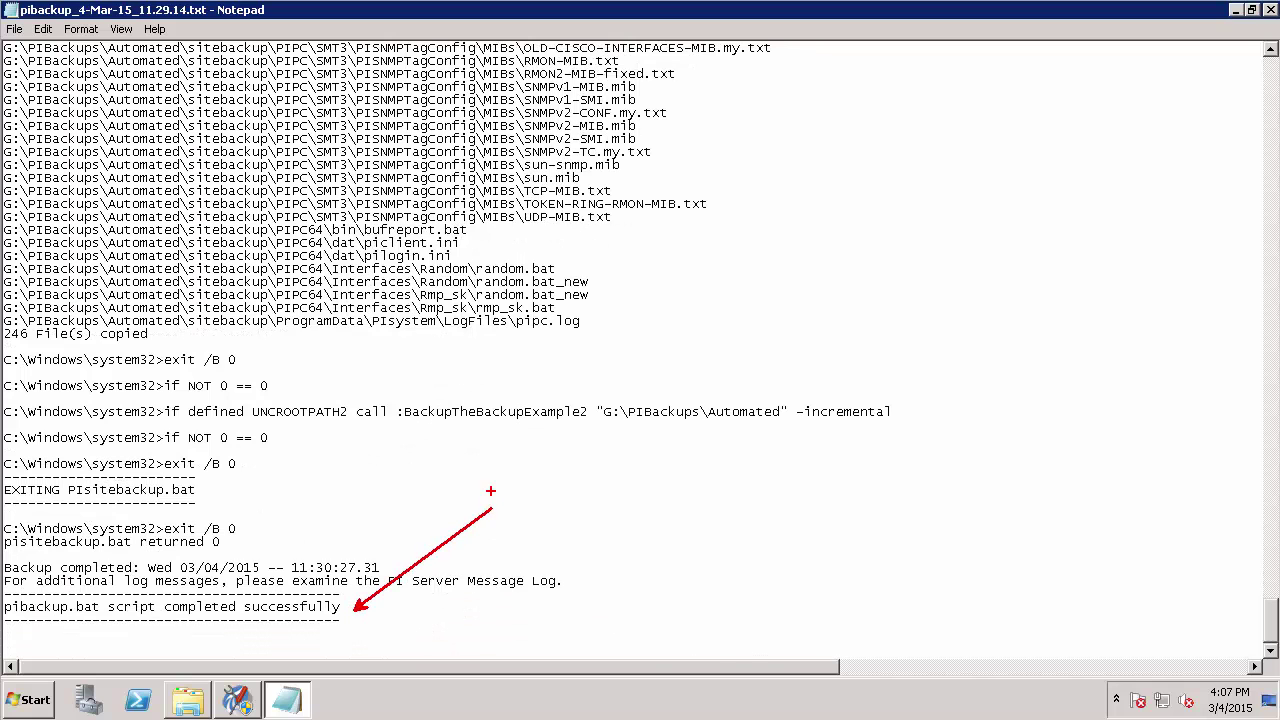
Step: Replace the successful log with pibackup_4-Mar-15_15.58.04.txt.ERROR, maximized in Notepad
click(1267, 10)
double_click(544, 485)
double_click(630, 33)
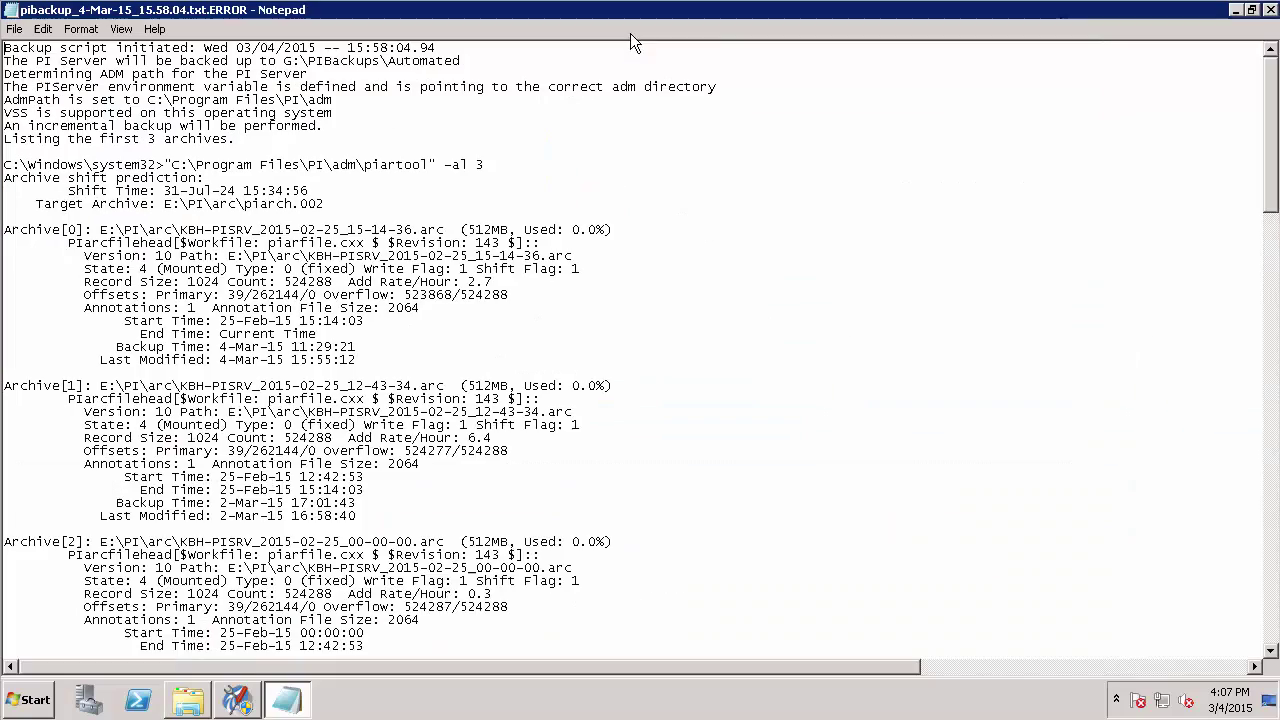
Step: Scroll to the log's end and highlight the low disk space errors and failed script
scroll(1248, 333, down, 9)
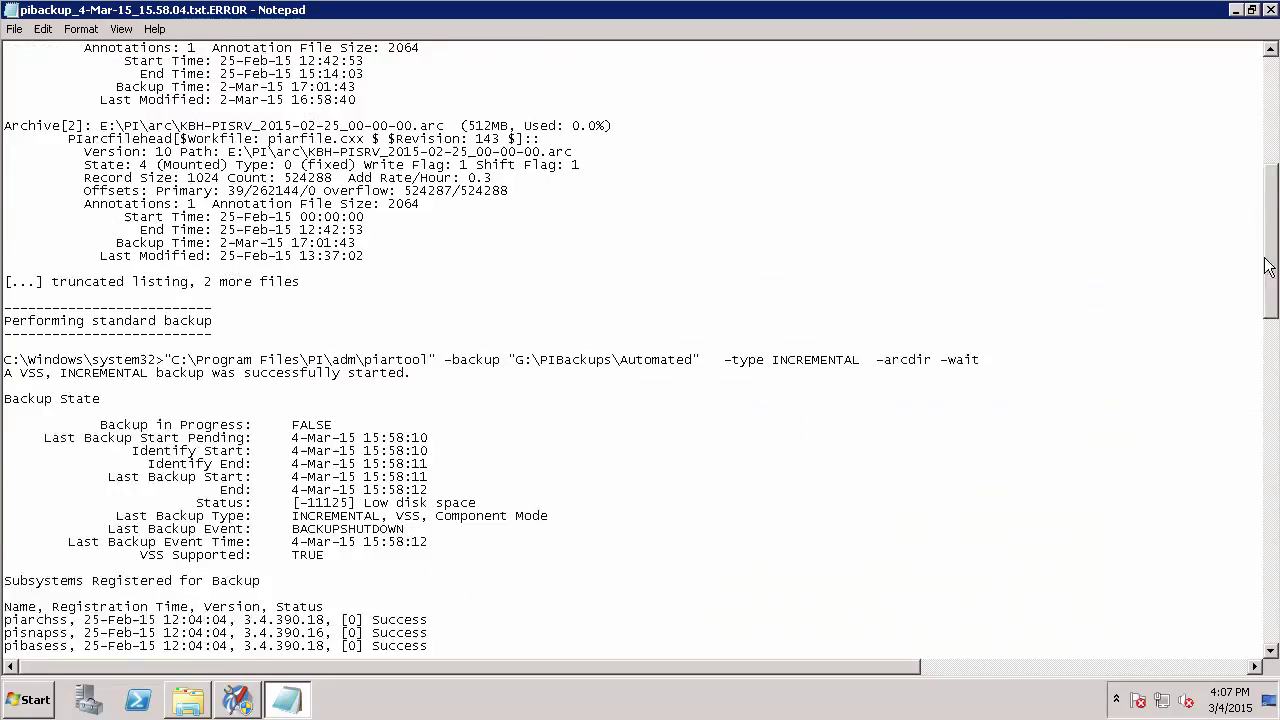
scroll(1248, 333, down, 9)
scroll(1248, 333, down, 4)
scroll(1248, 400, down, 14)
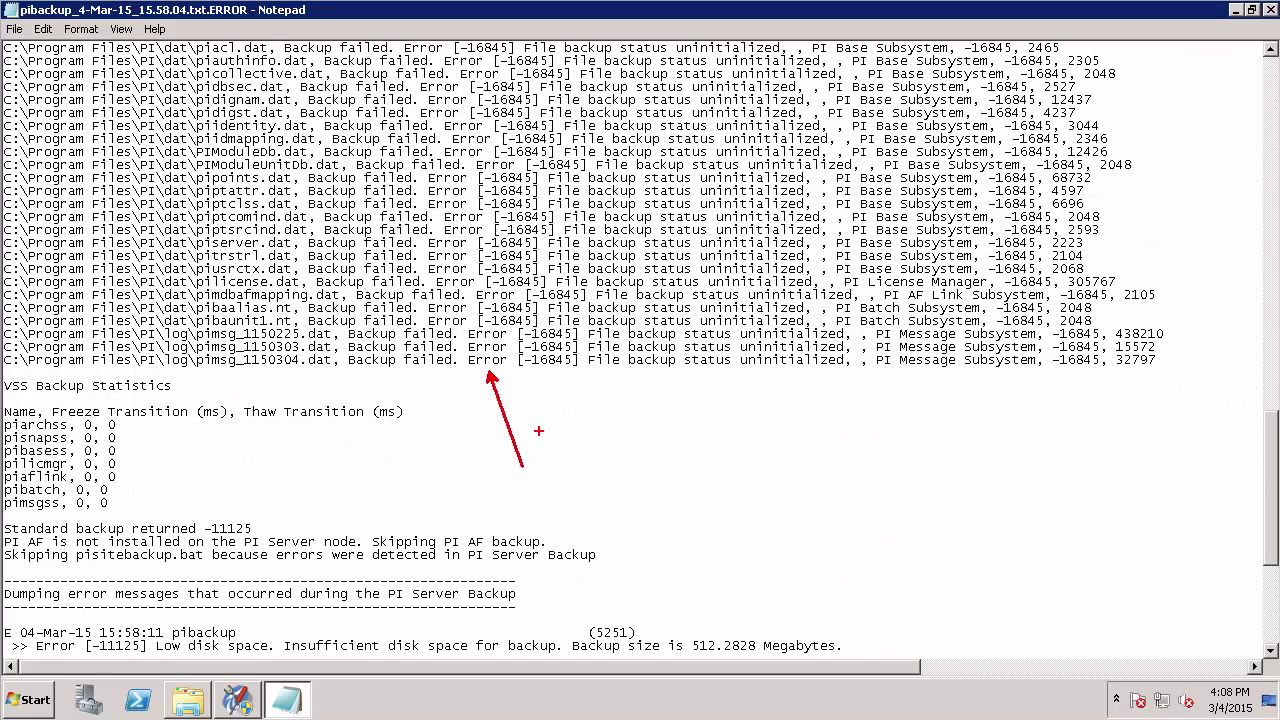
scroll(1231, 515, down, 6)
scroll(1231, 515, down, 2)
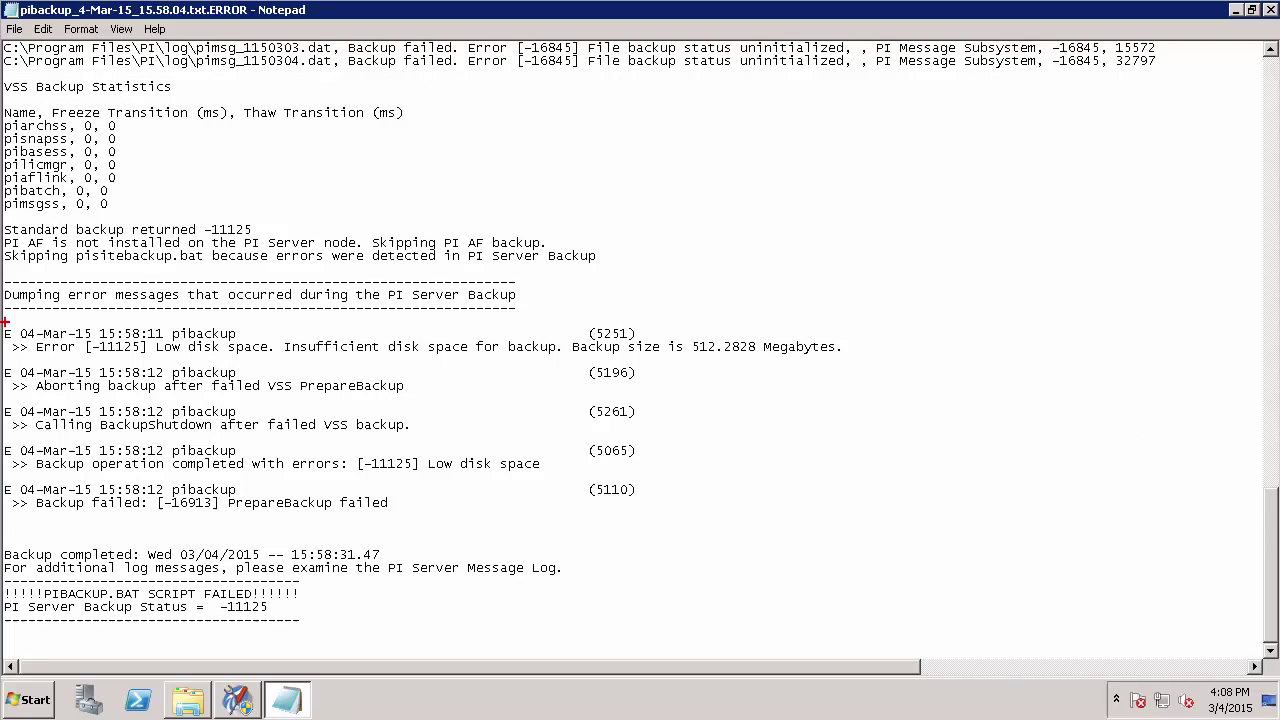
drag(5, 322, 873, 359)
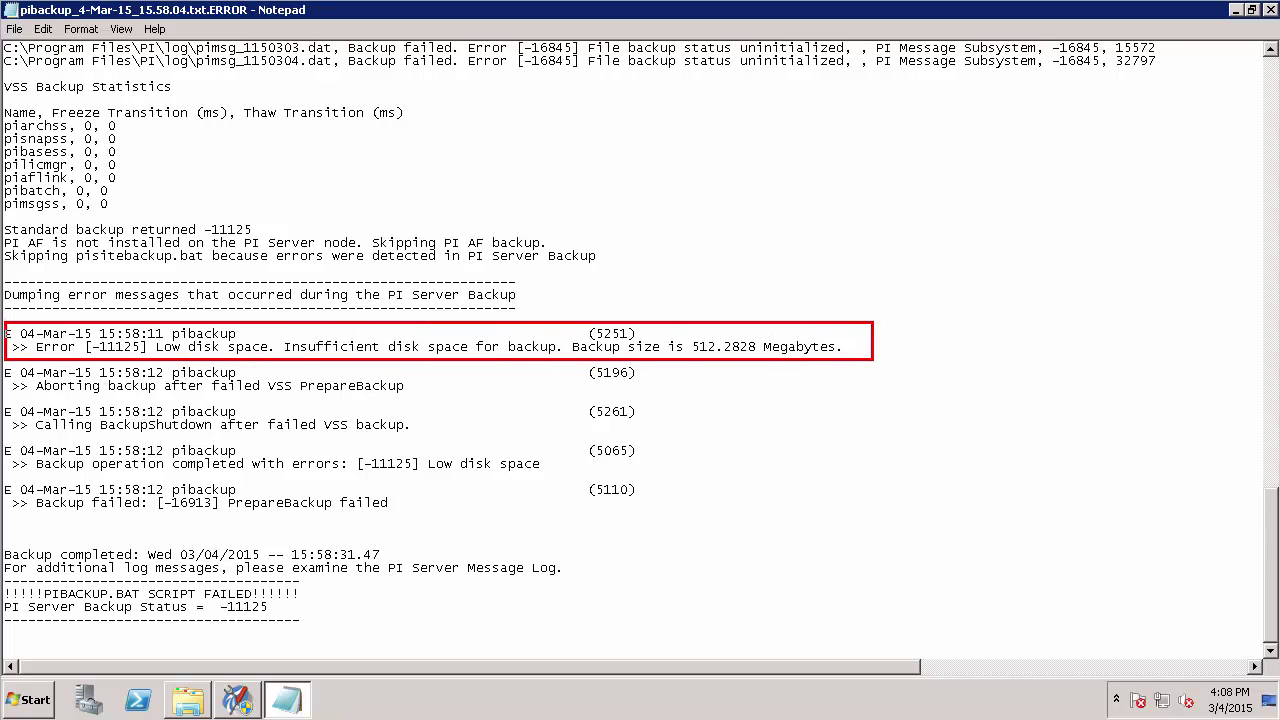
drag(310, 604, 566, 604)
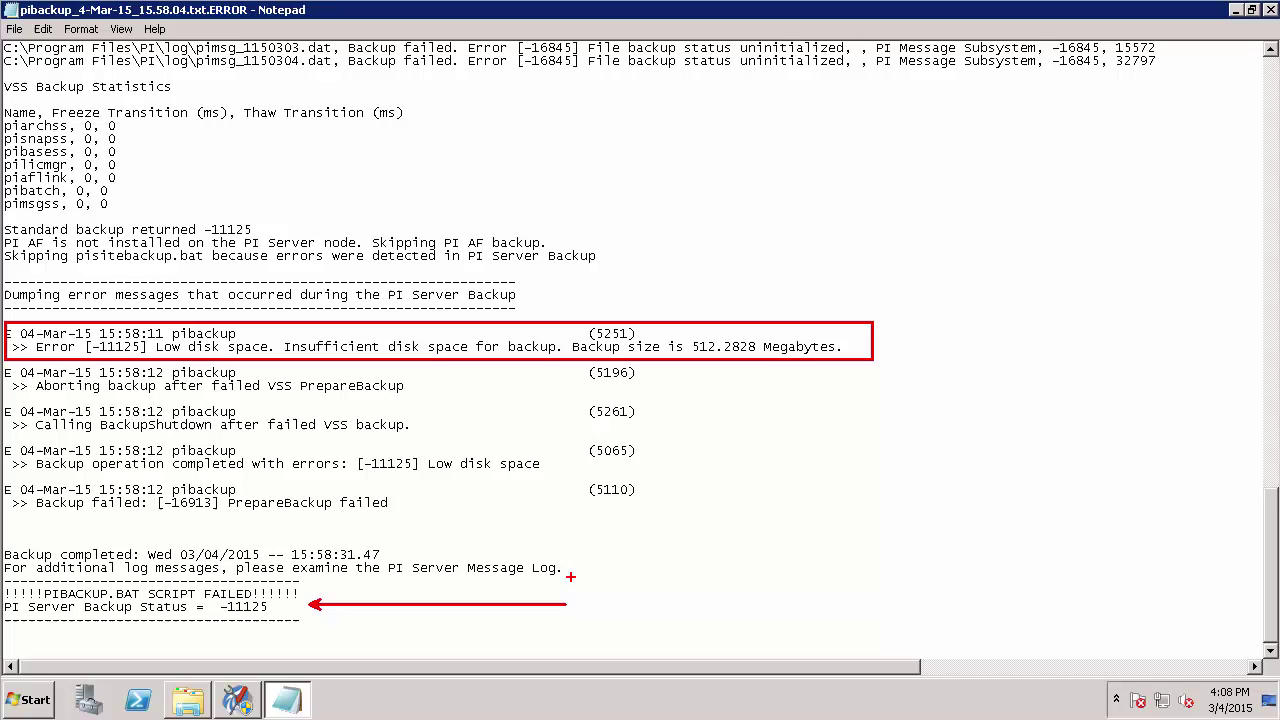
drag(573, 570, 686, 506)
key(Escape)
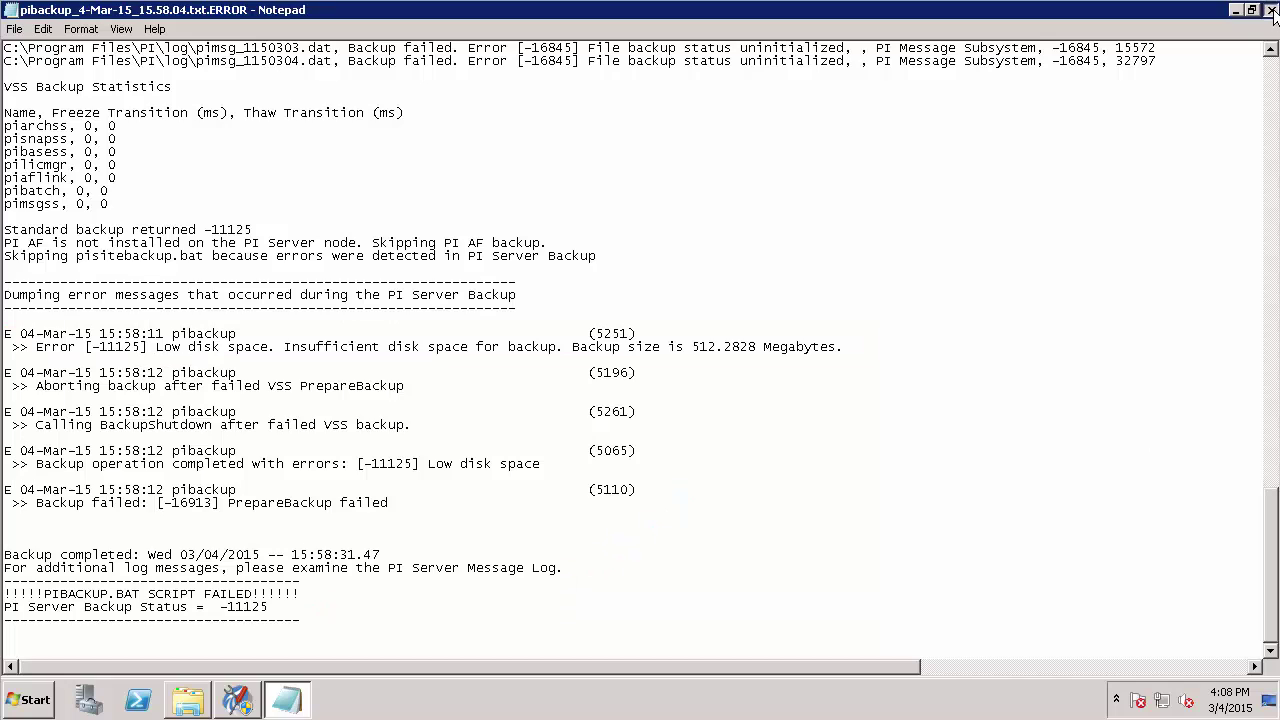
Step: Close Notepad and retrieve PI SMT Message Logs with End time *-1h, listing 56 messages
click(1271, 10)
click(237, 700)
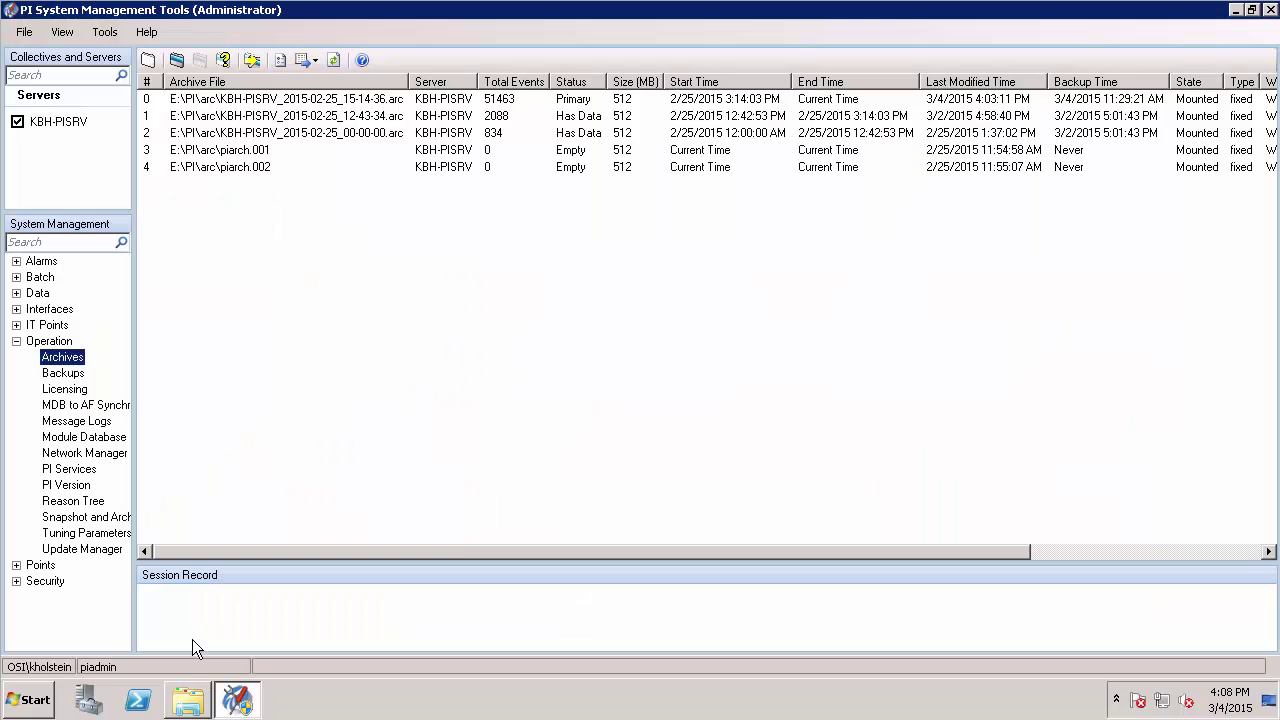
click(71, 424)
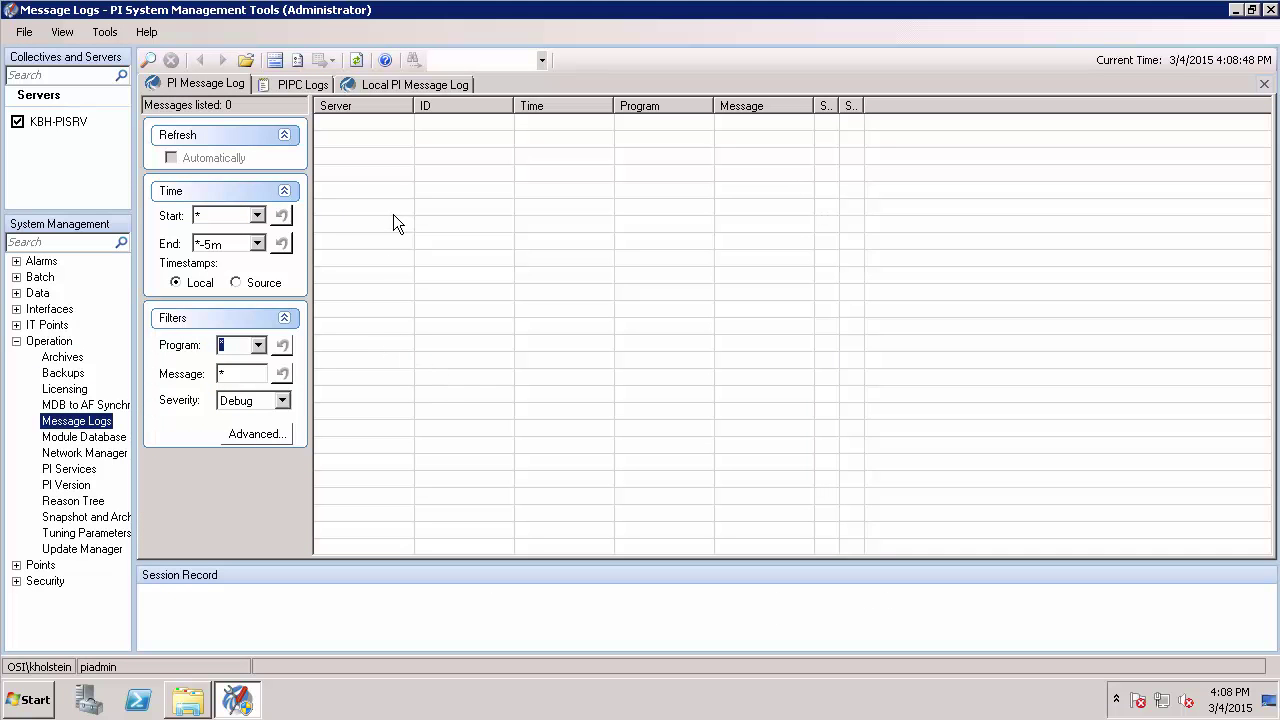
double_click(230, 243)
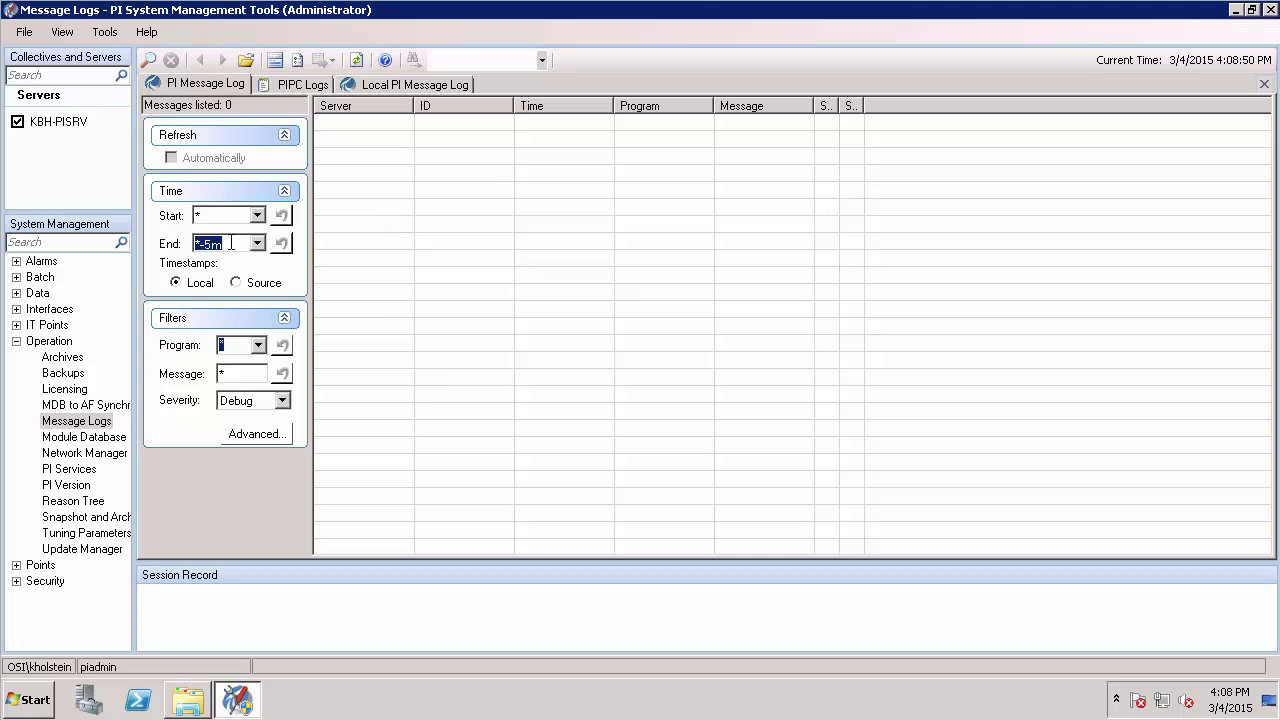
text(*-1h)
key(Return)
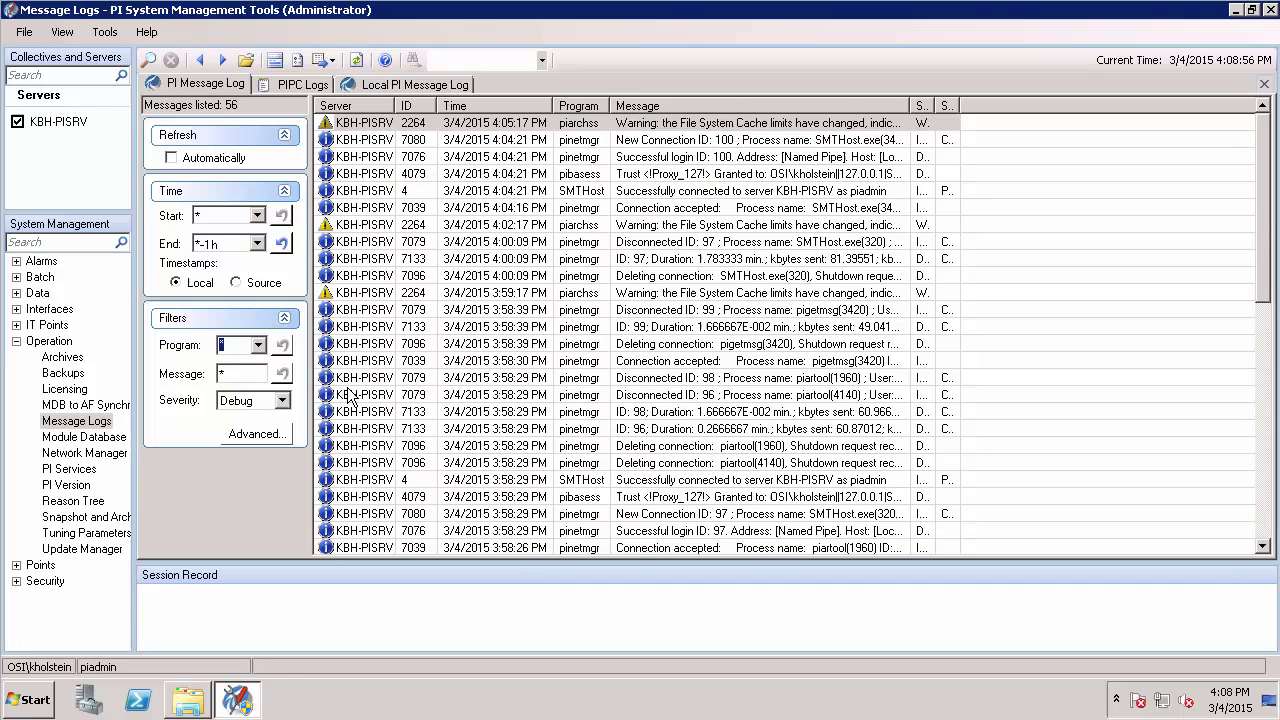
click(258, 346)
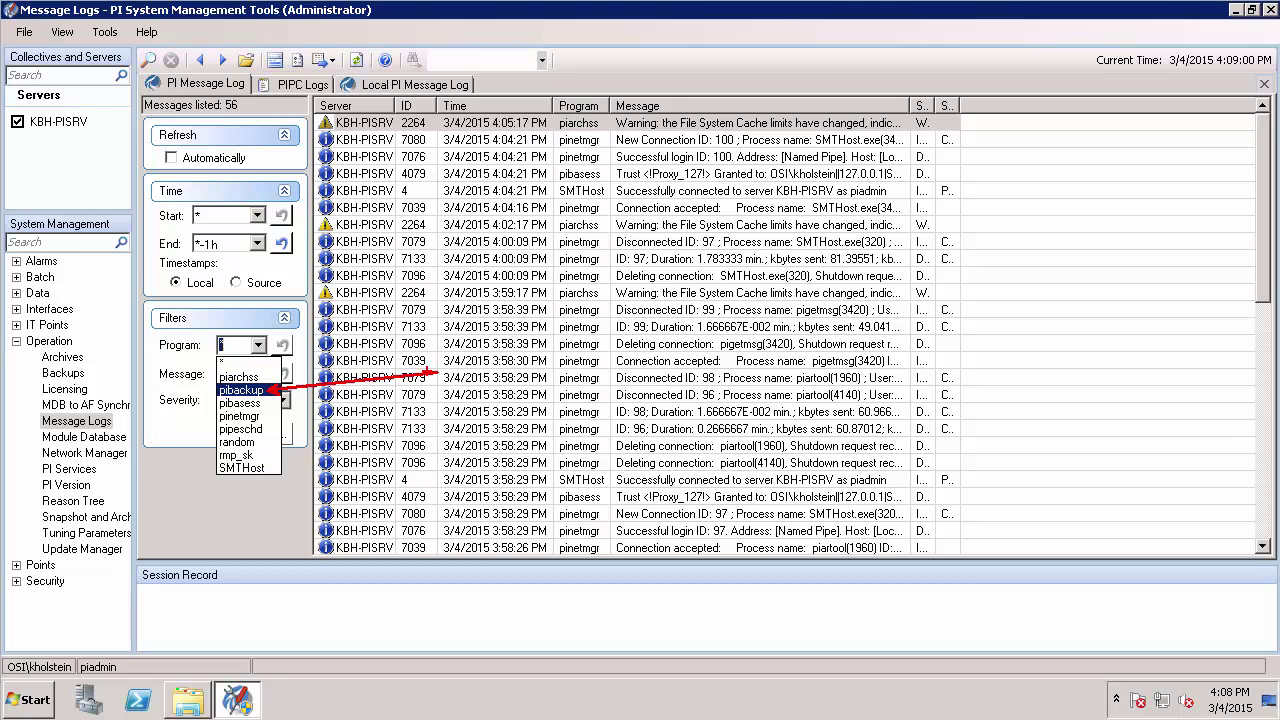
Step: Filter messages to pibackup and widen the Severity and Message columns to read the low disk space errors
click(245, 390)
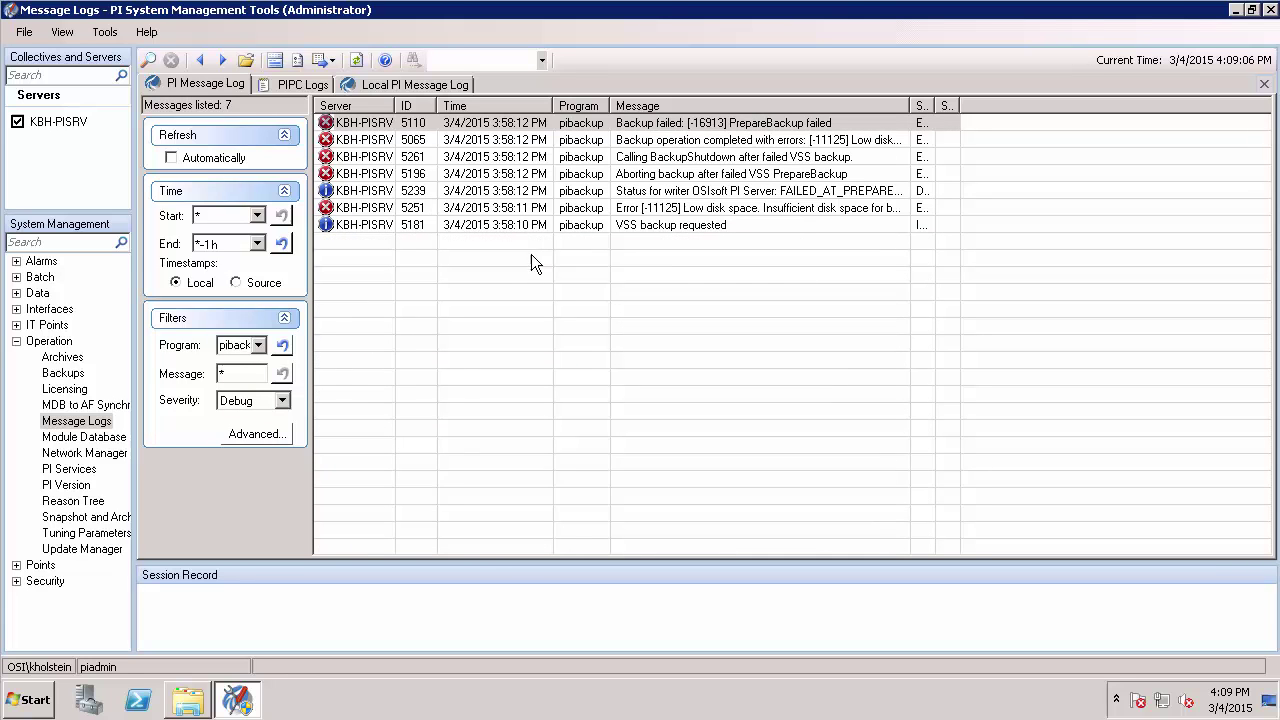
double_click(935, 105)
drag(910, 104, 1083, 102)
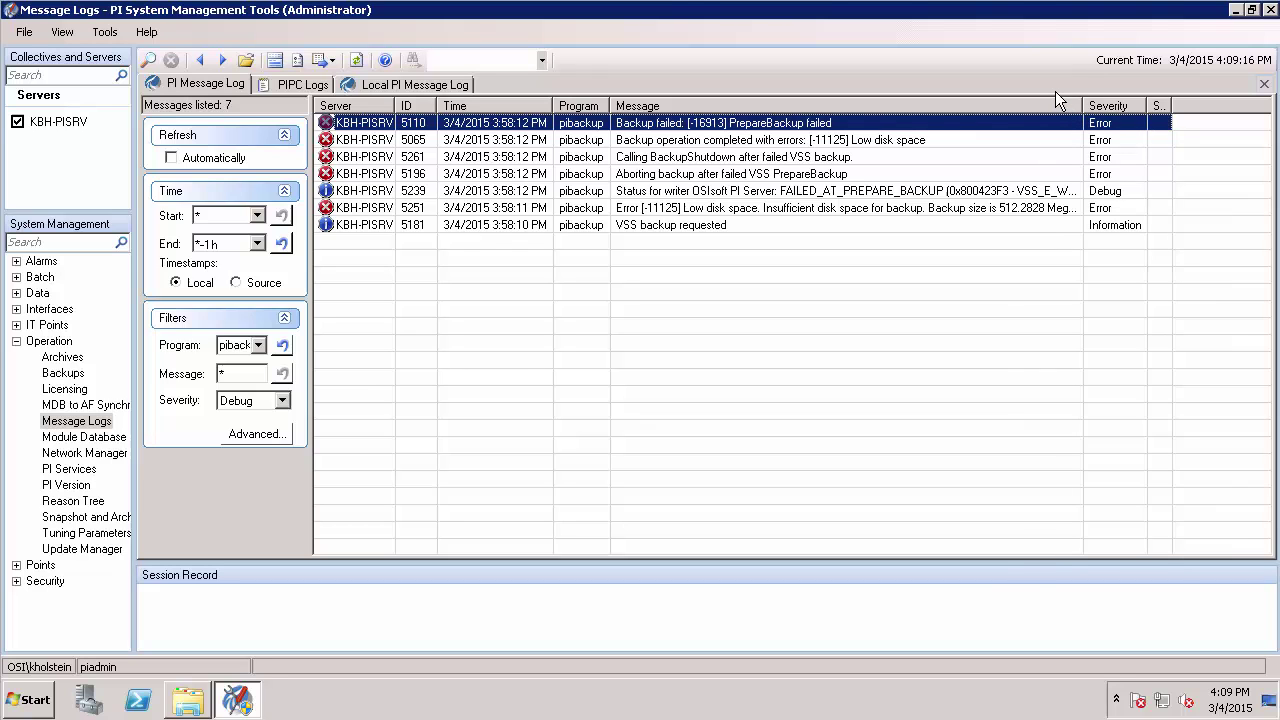
key(ctrl+2)
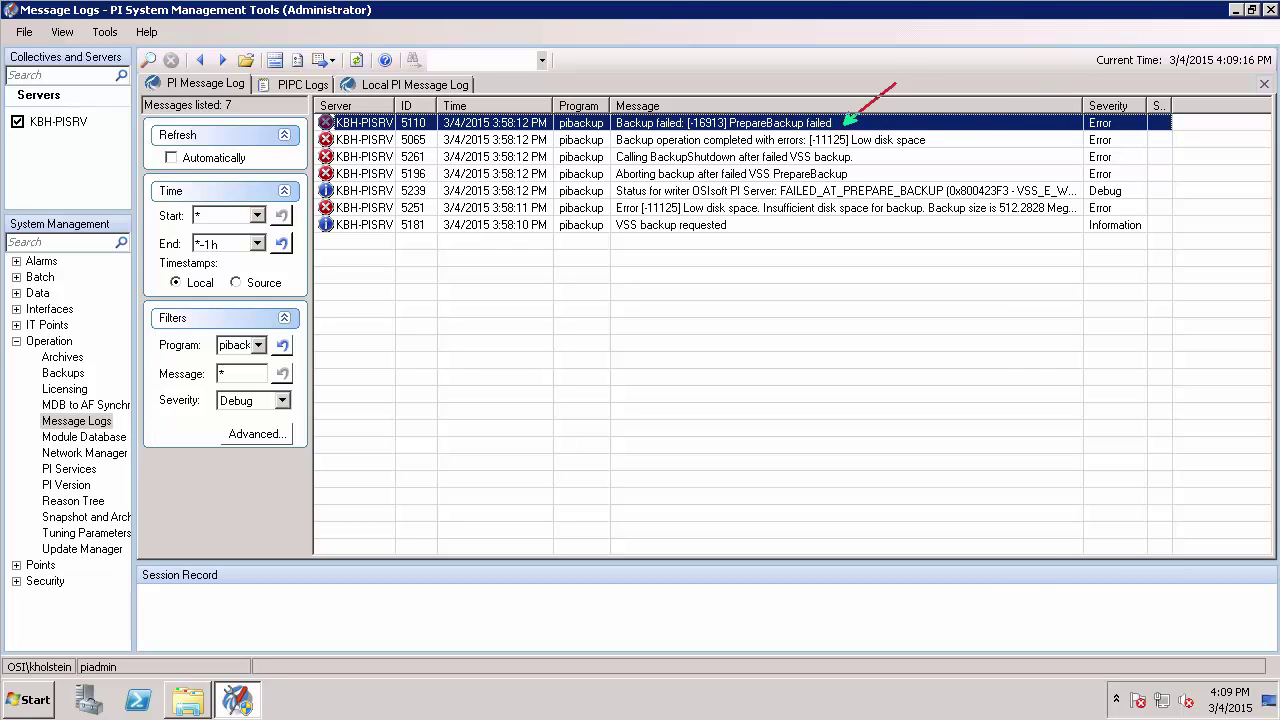
drag(844, 122, 920, 70)
drag(940, 142, 1030, 71)
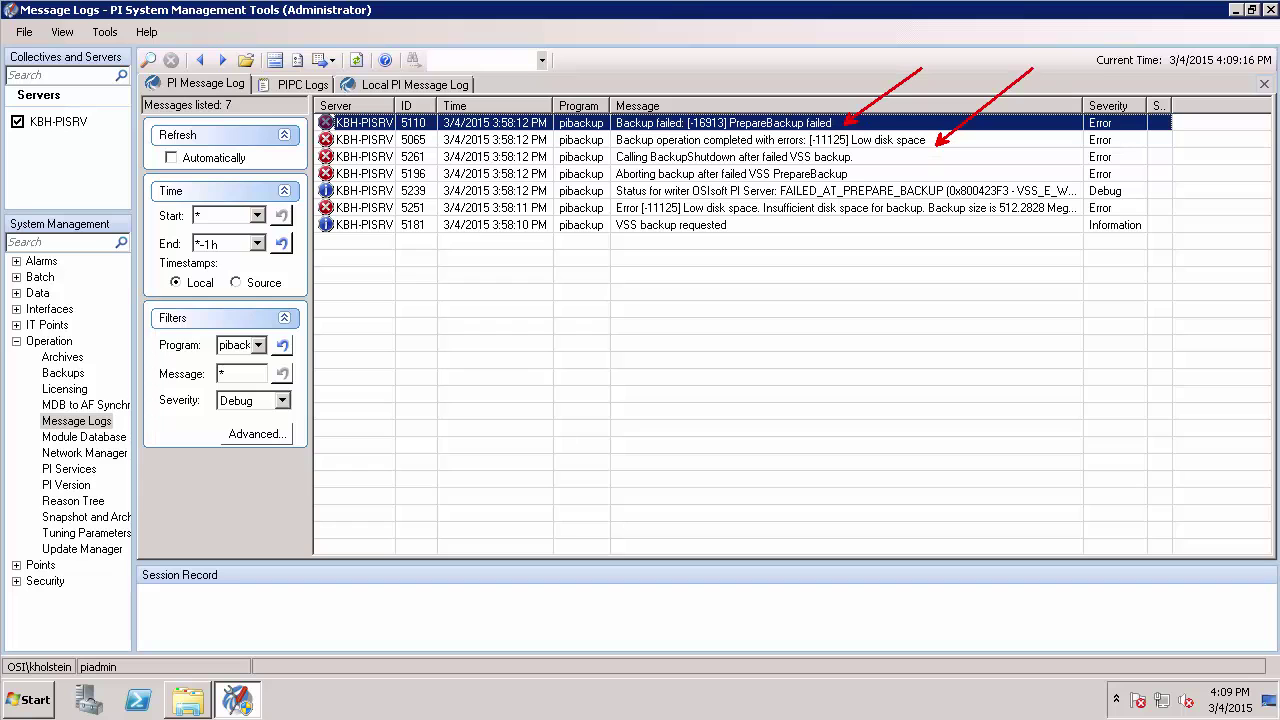